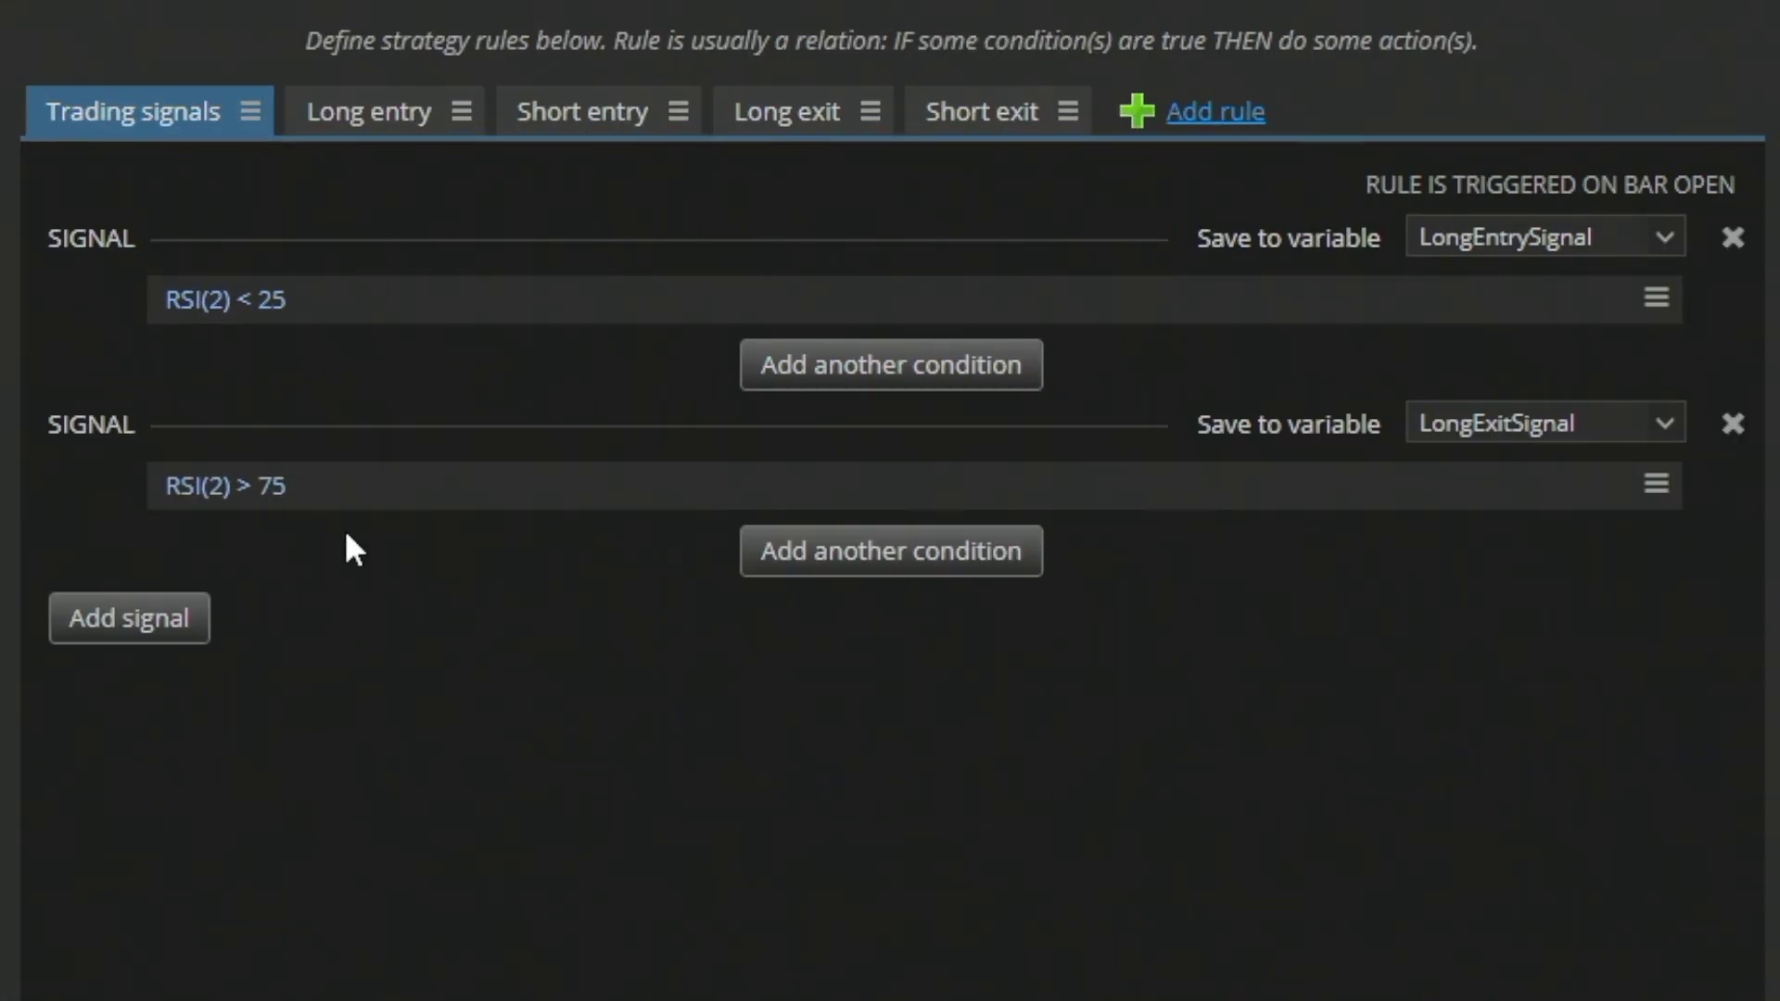
# - Review the long entry and short entry rules, then return to the trading signal definitions
pyautogui.click(365, 128)
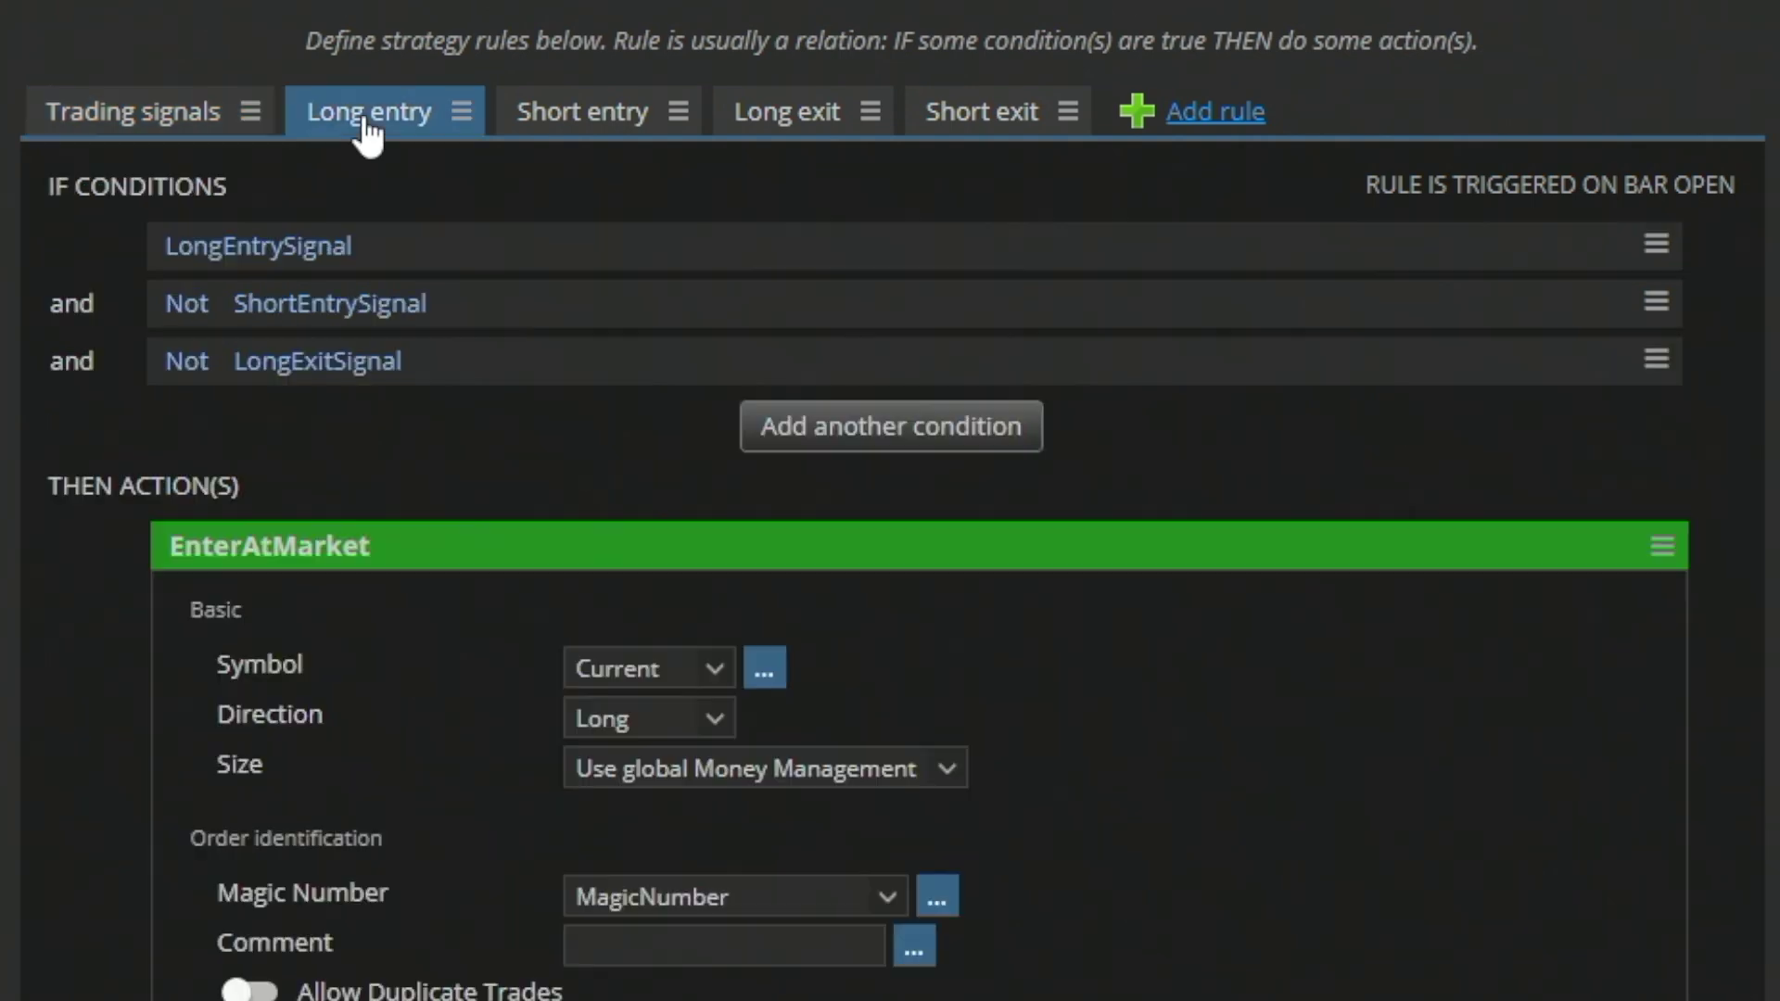
pyautogui.click(570, 139)
pyautogui.click(171, 139)
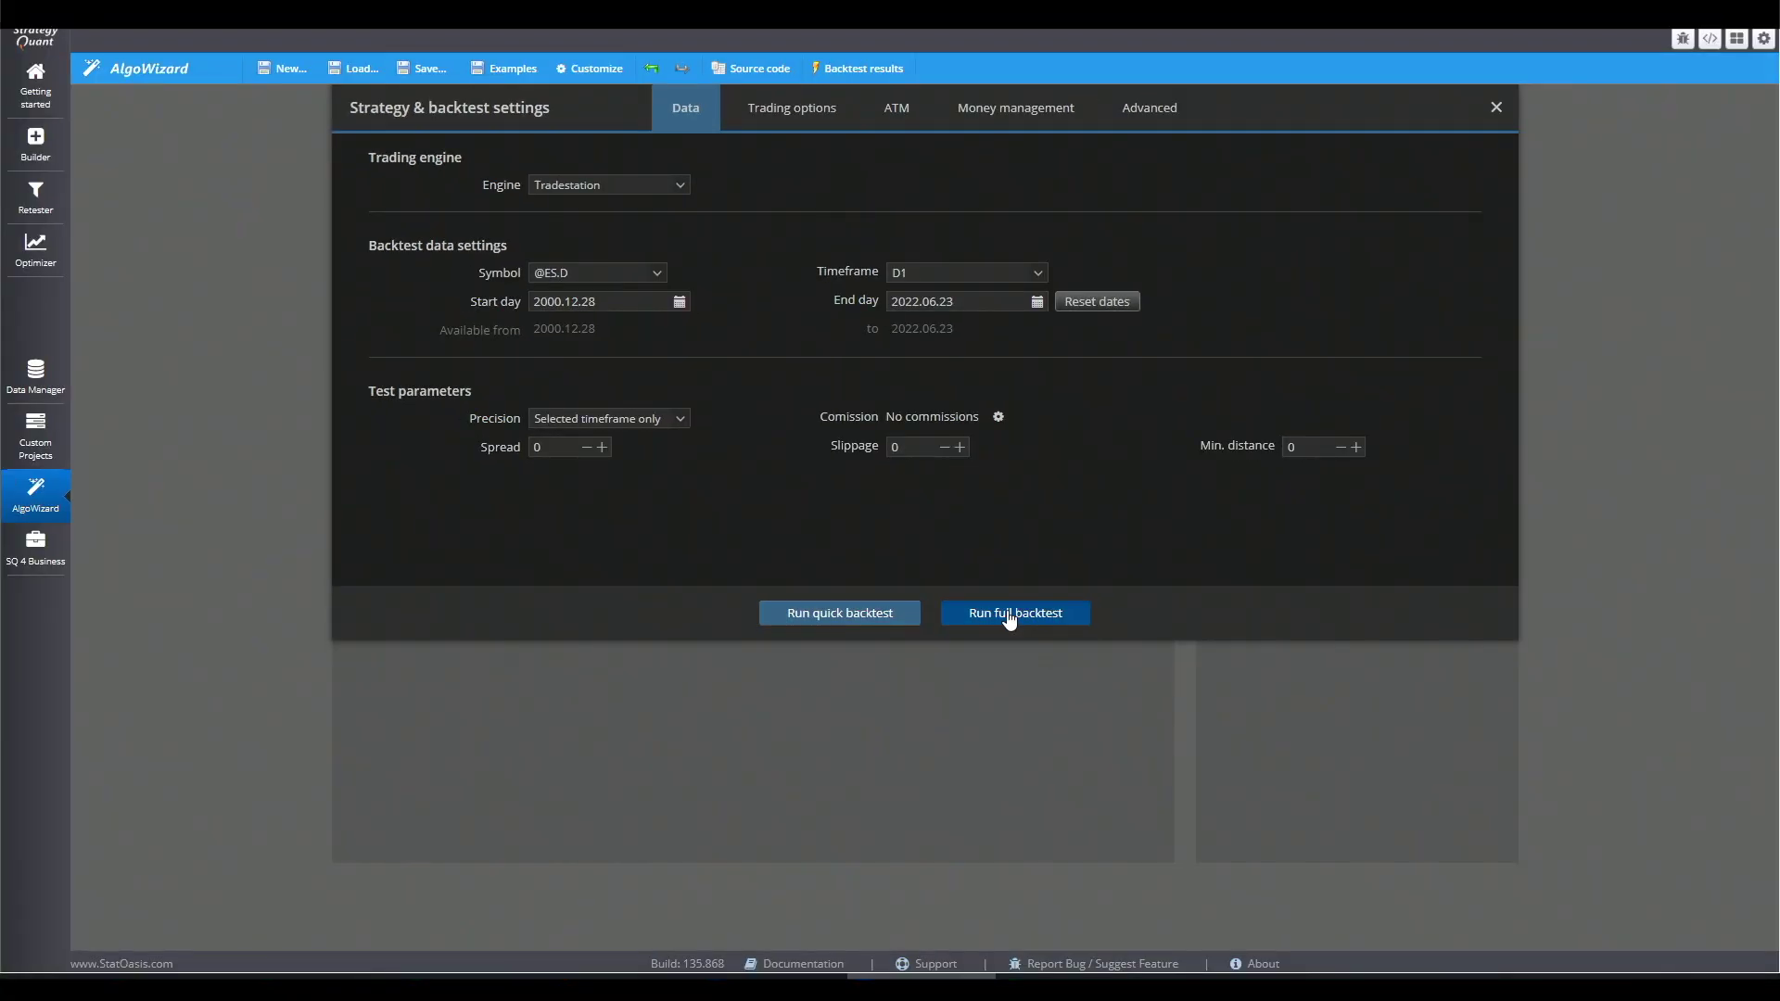
# - Run the full backtest and highlight the drawdown in the results ($135162.5 profit, 404 trades)
pyautogui.click(1009, 618)
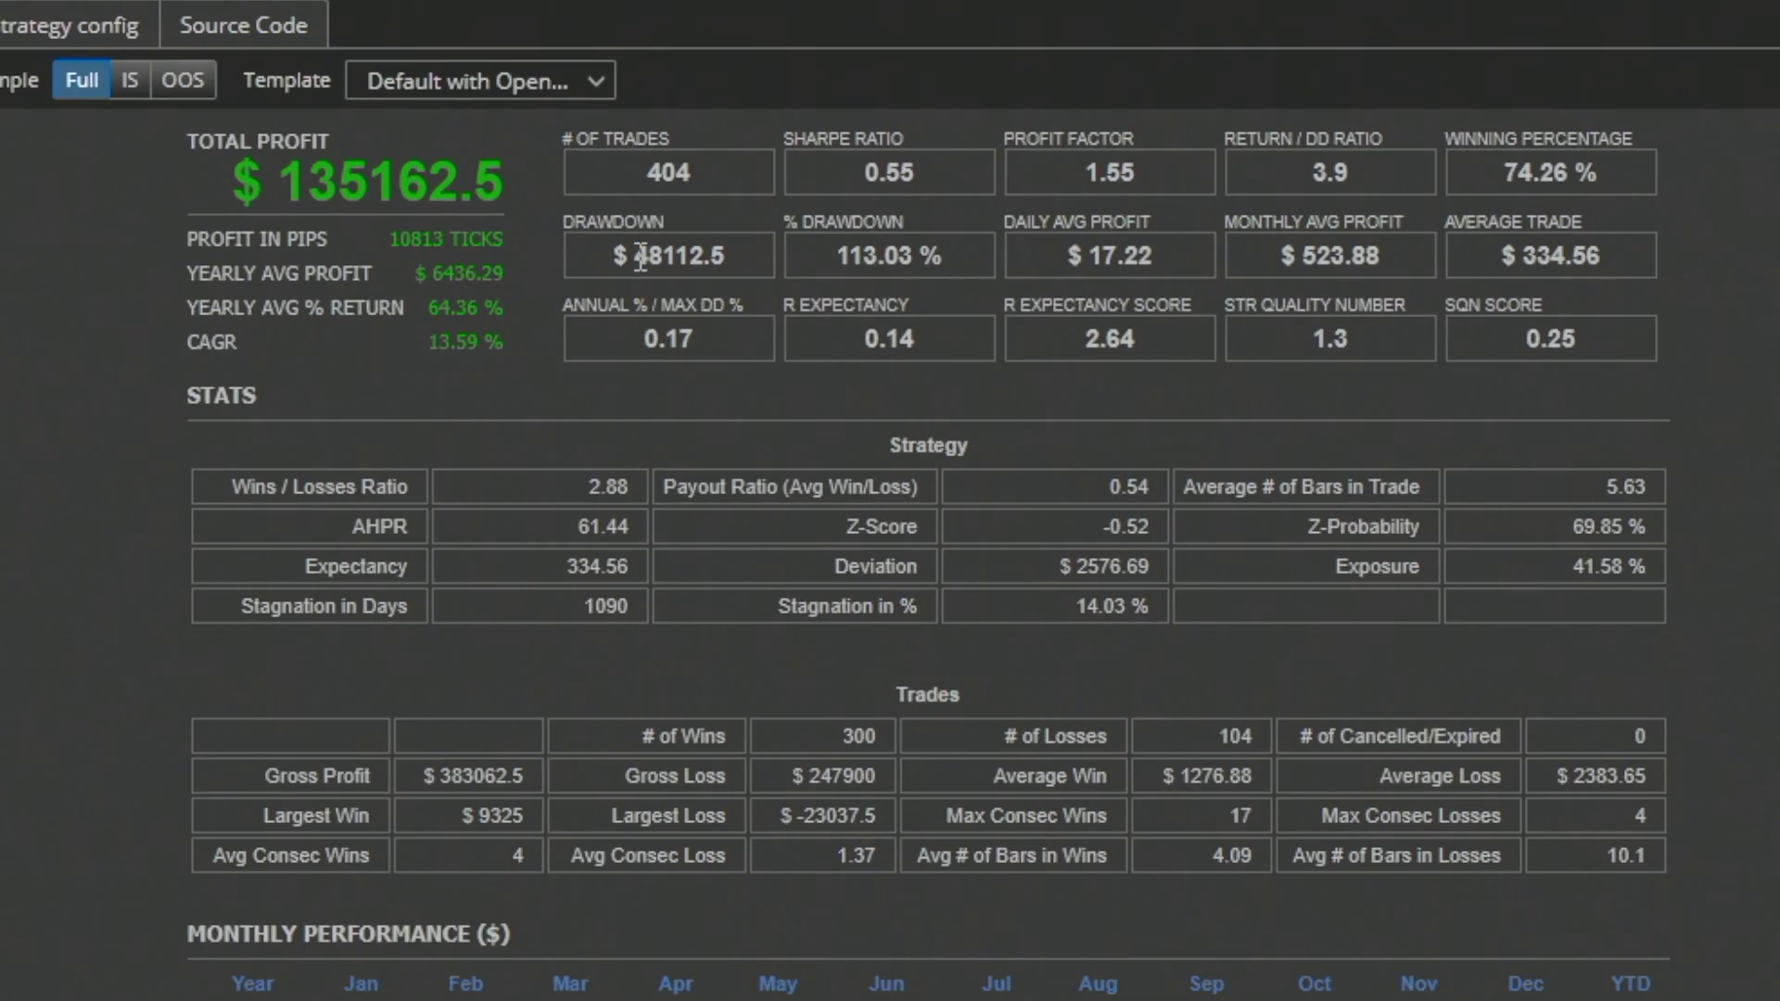
pyautogui.moveTo(636, 255); pyautogui.dragTo(663, 255)
pyautogui.click(409, 96)
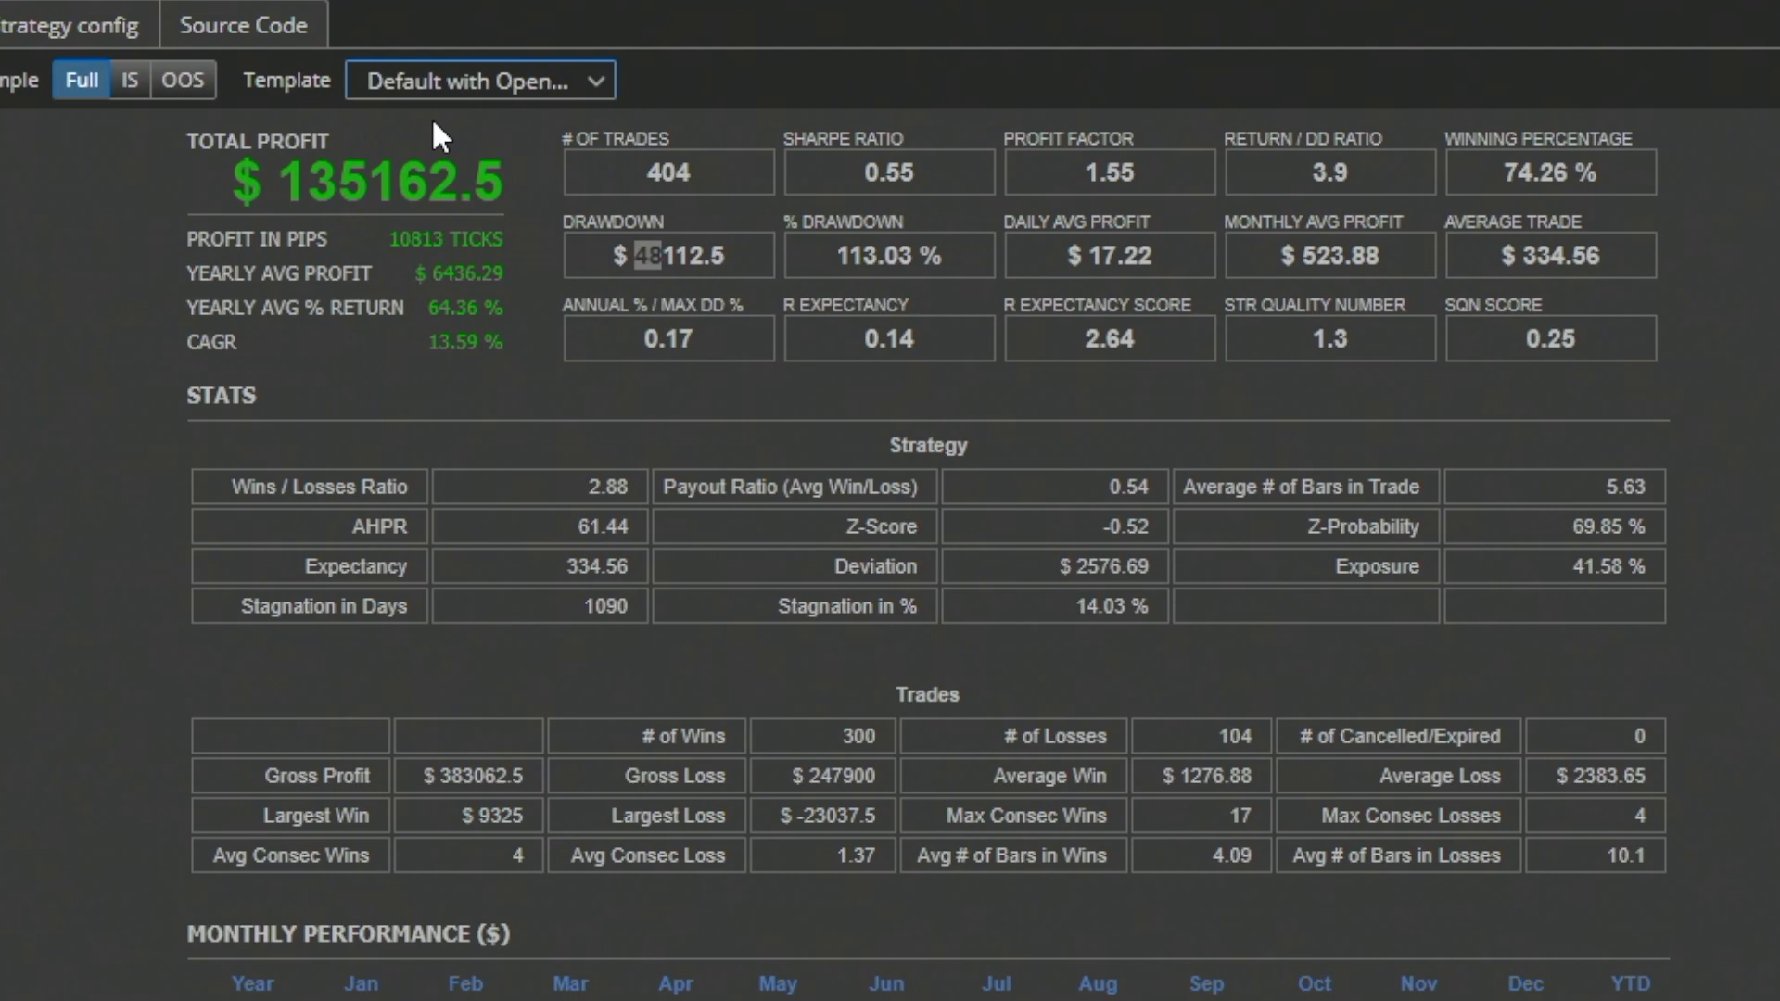
# - Clear the highlight on the drawdown value
pyautogui.click(666, 269)
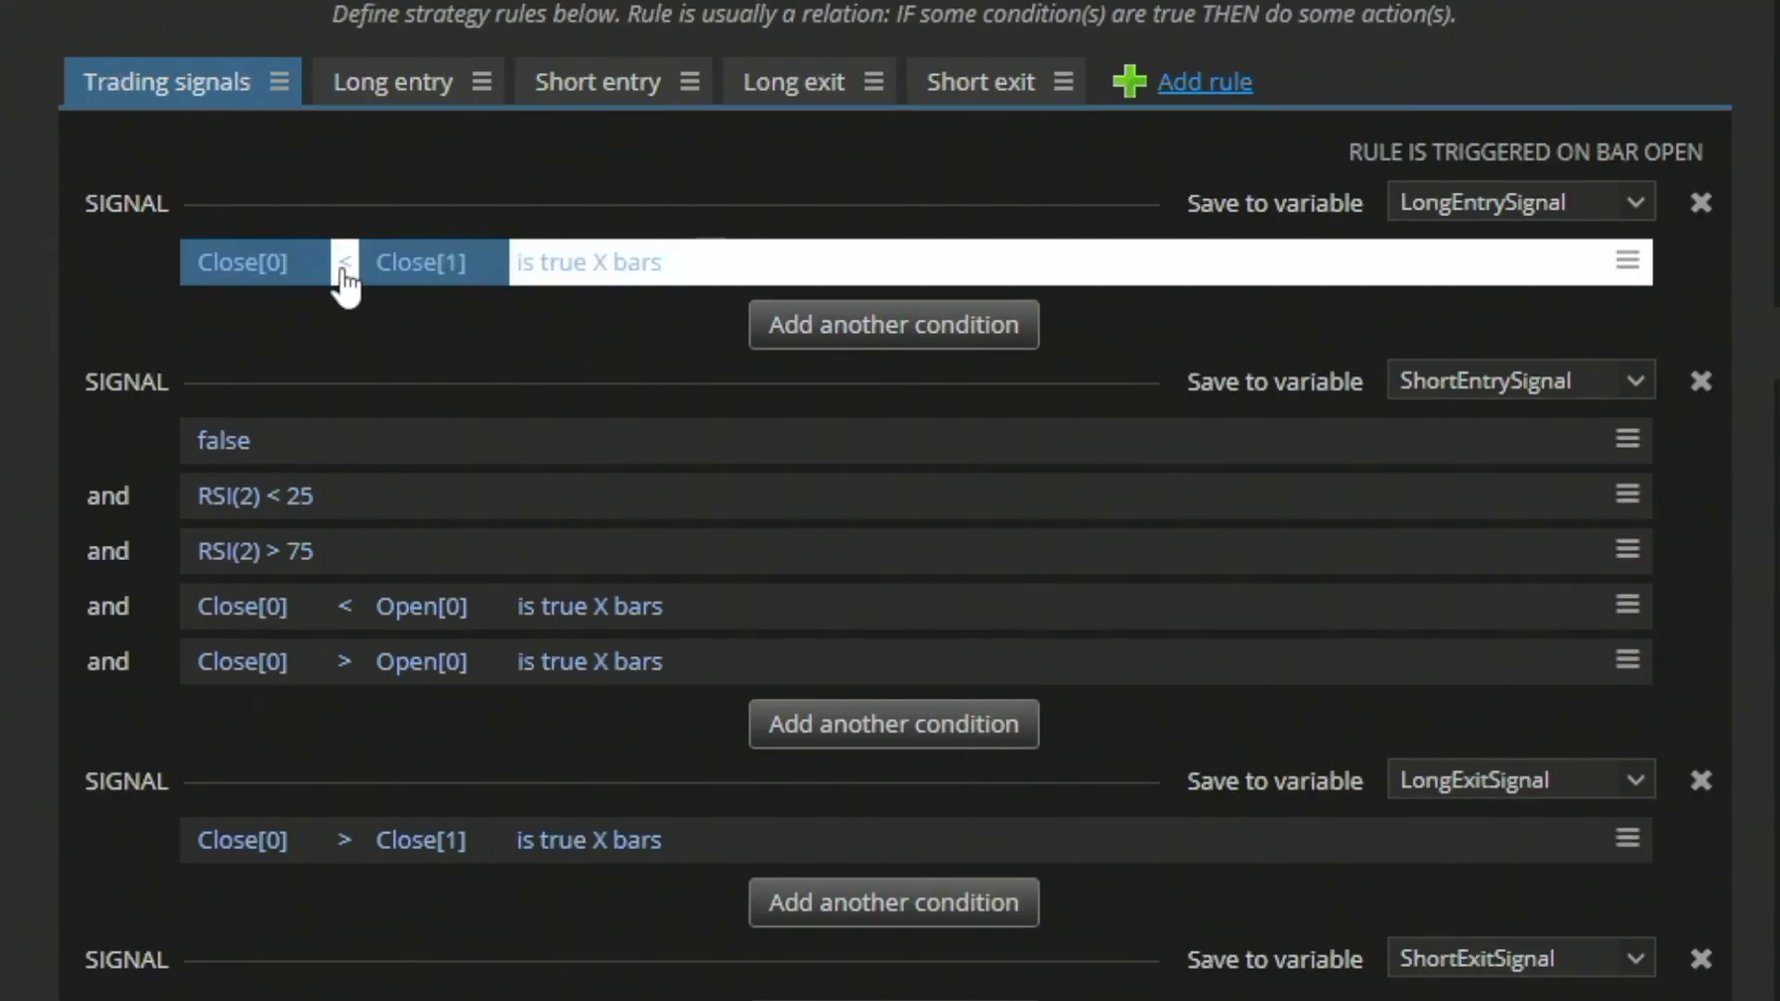
# - Check that the long entry and long exit Close conditions both use 2 bars
pyautogui.click(603, 289)
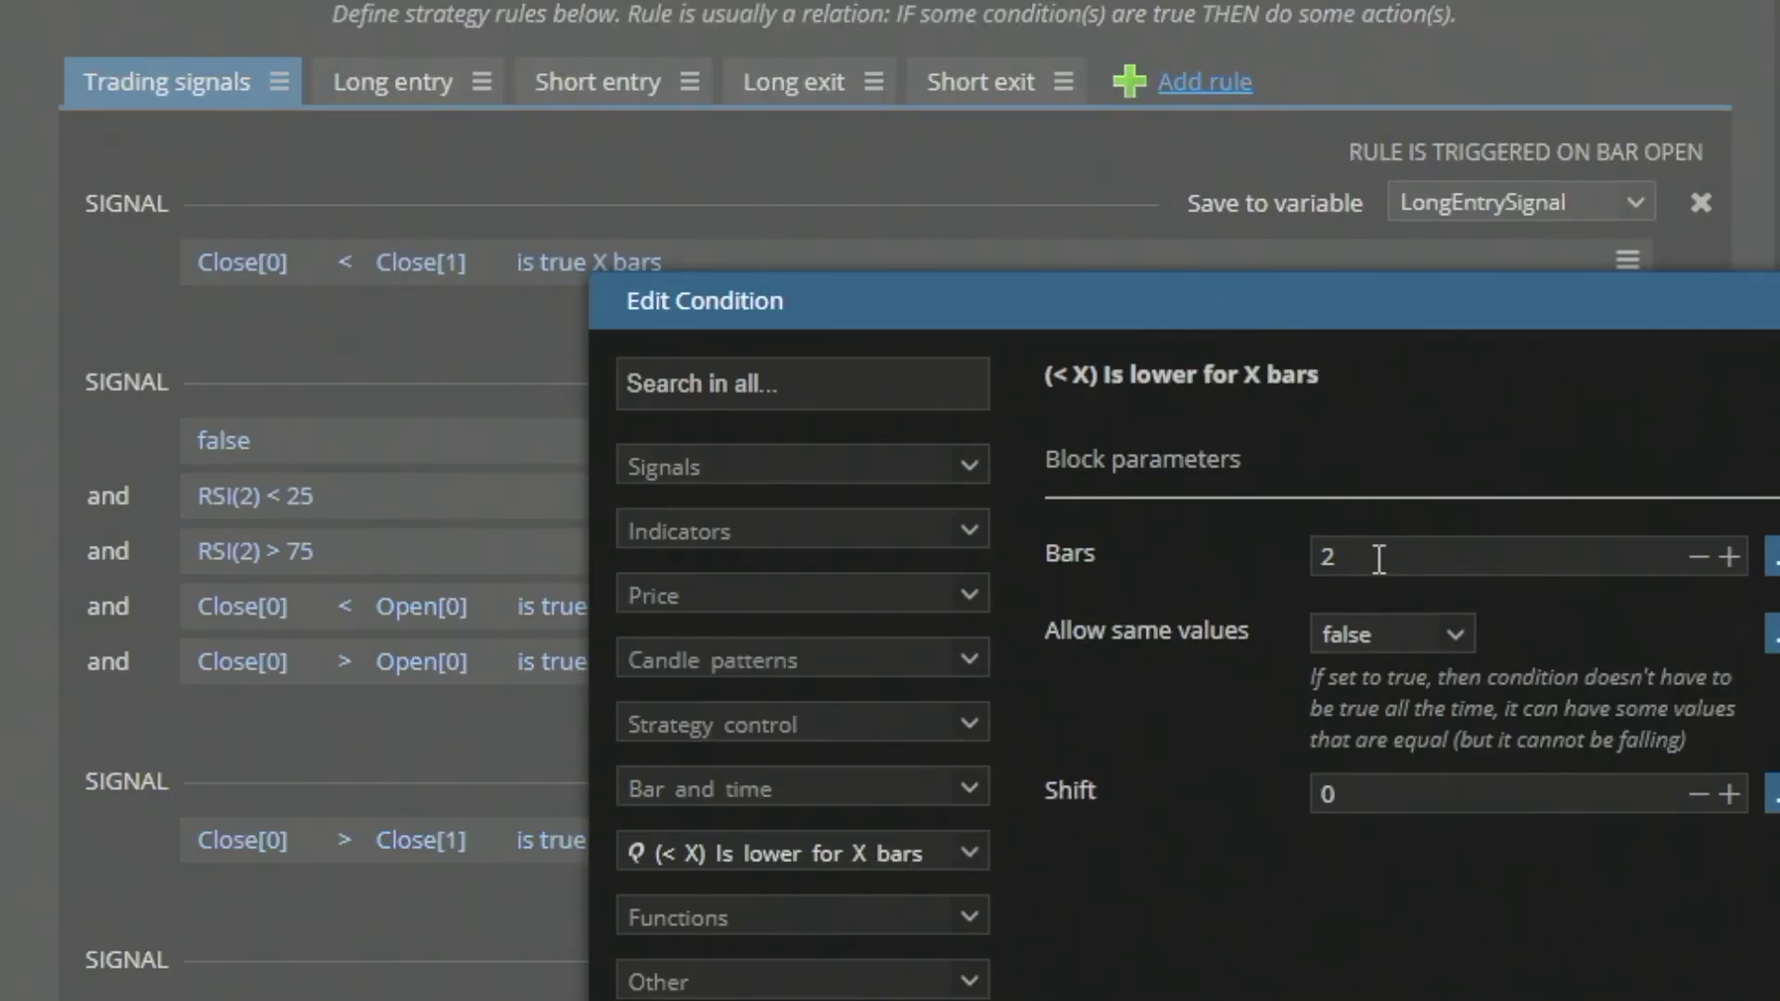
pyautogui.click(106, 223)
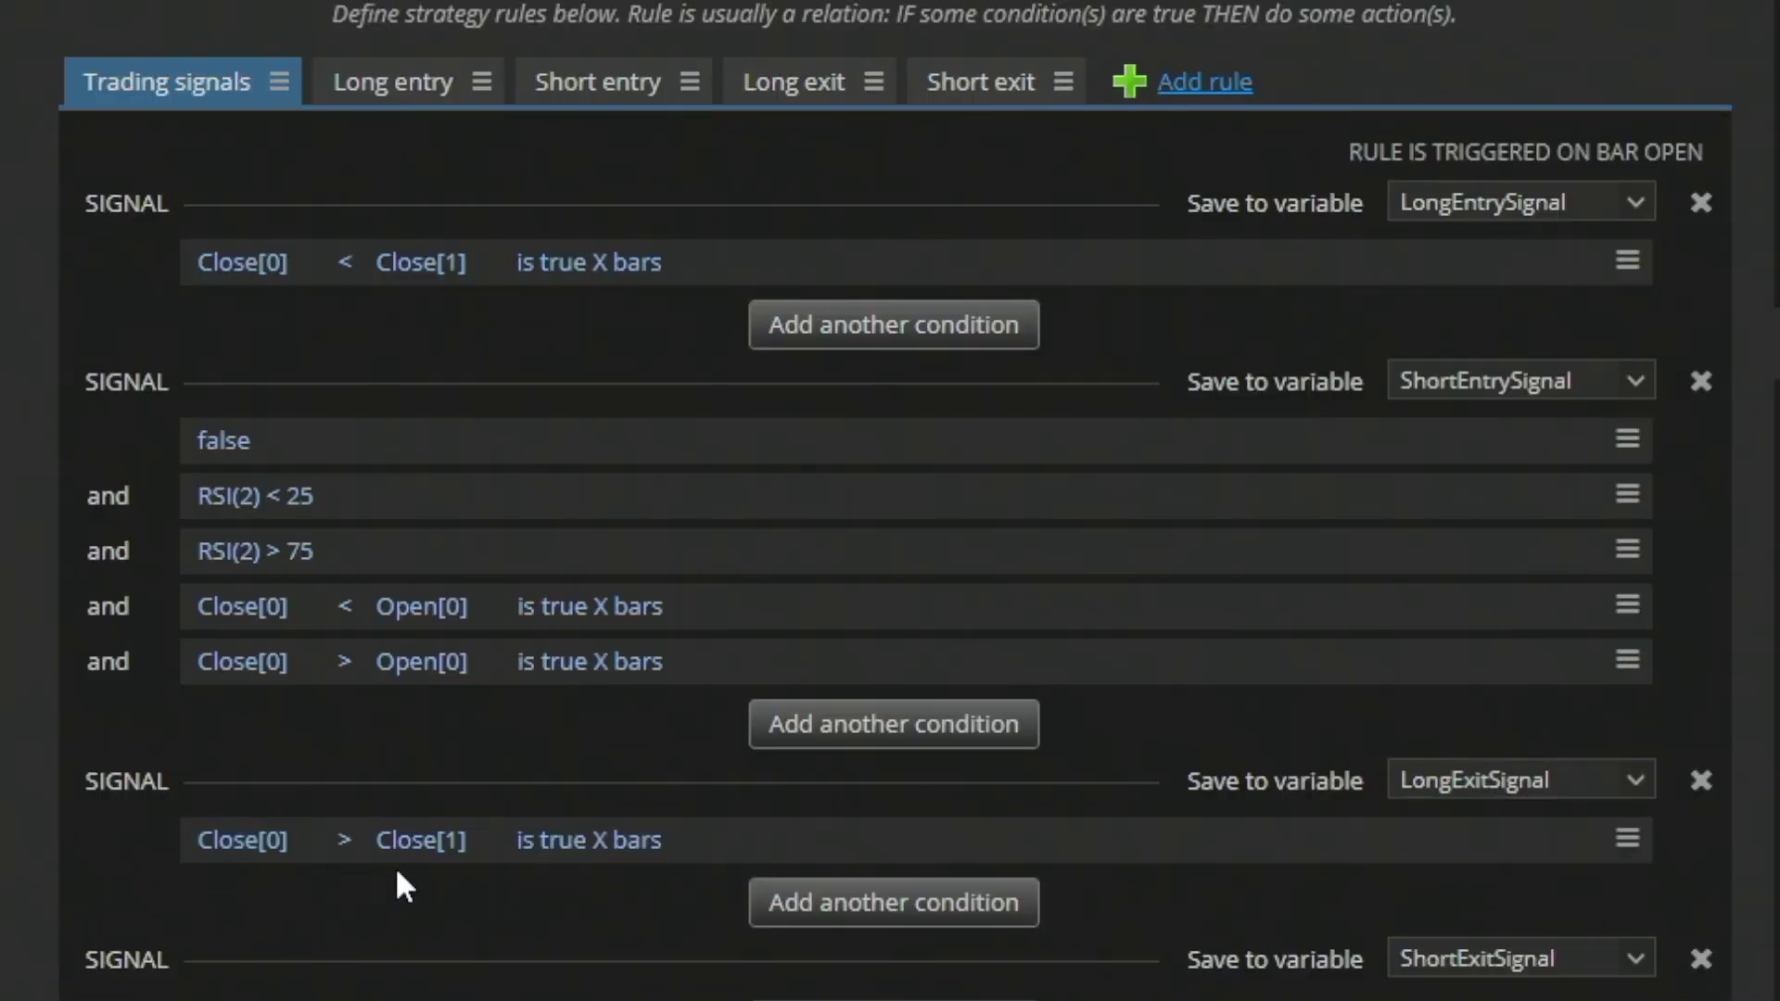
pyautogui.click(575, 843)
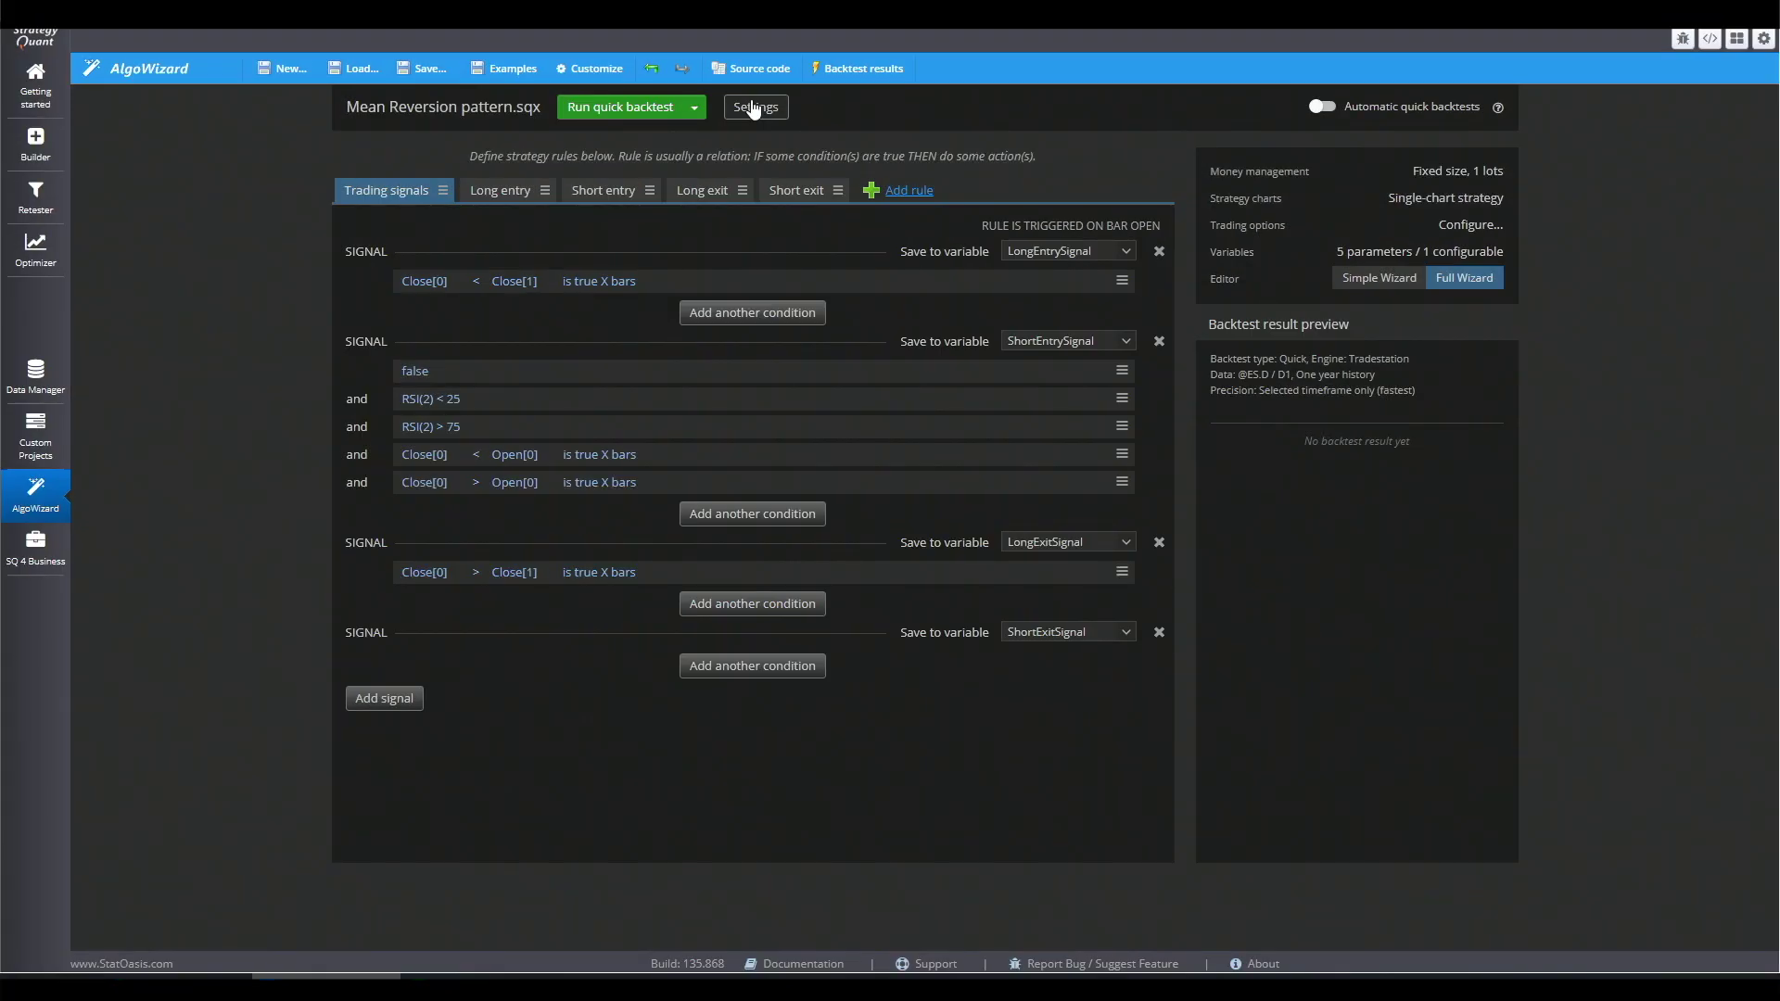
# - Rerun the full backtest and highlight total profit: $89937.5 over 431 trades
pyautogui.click(754, 108)
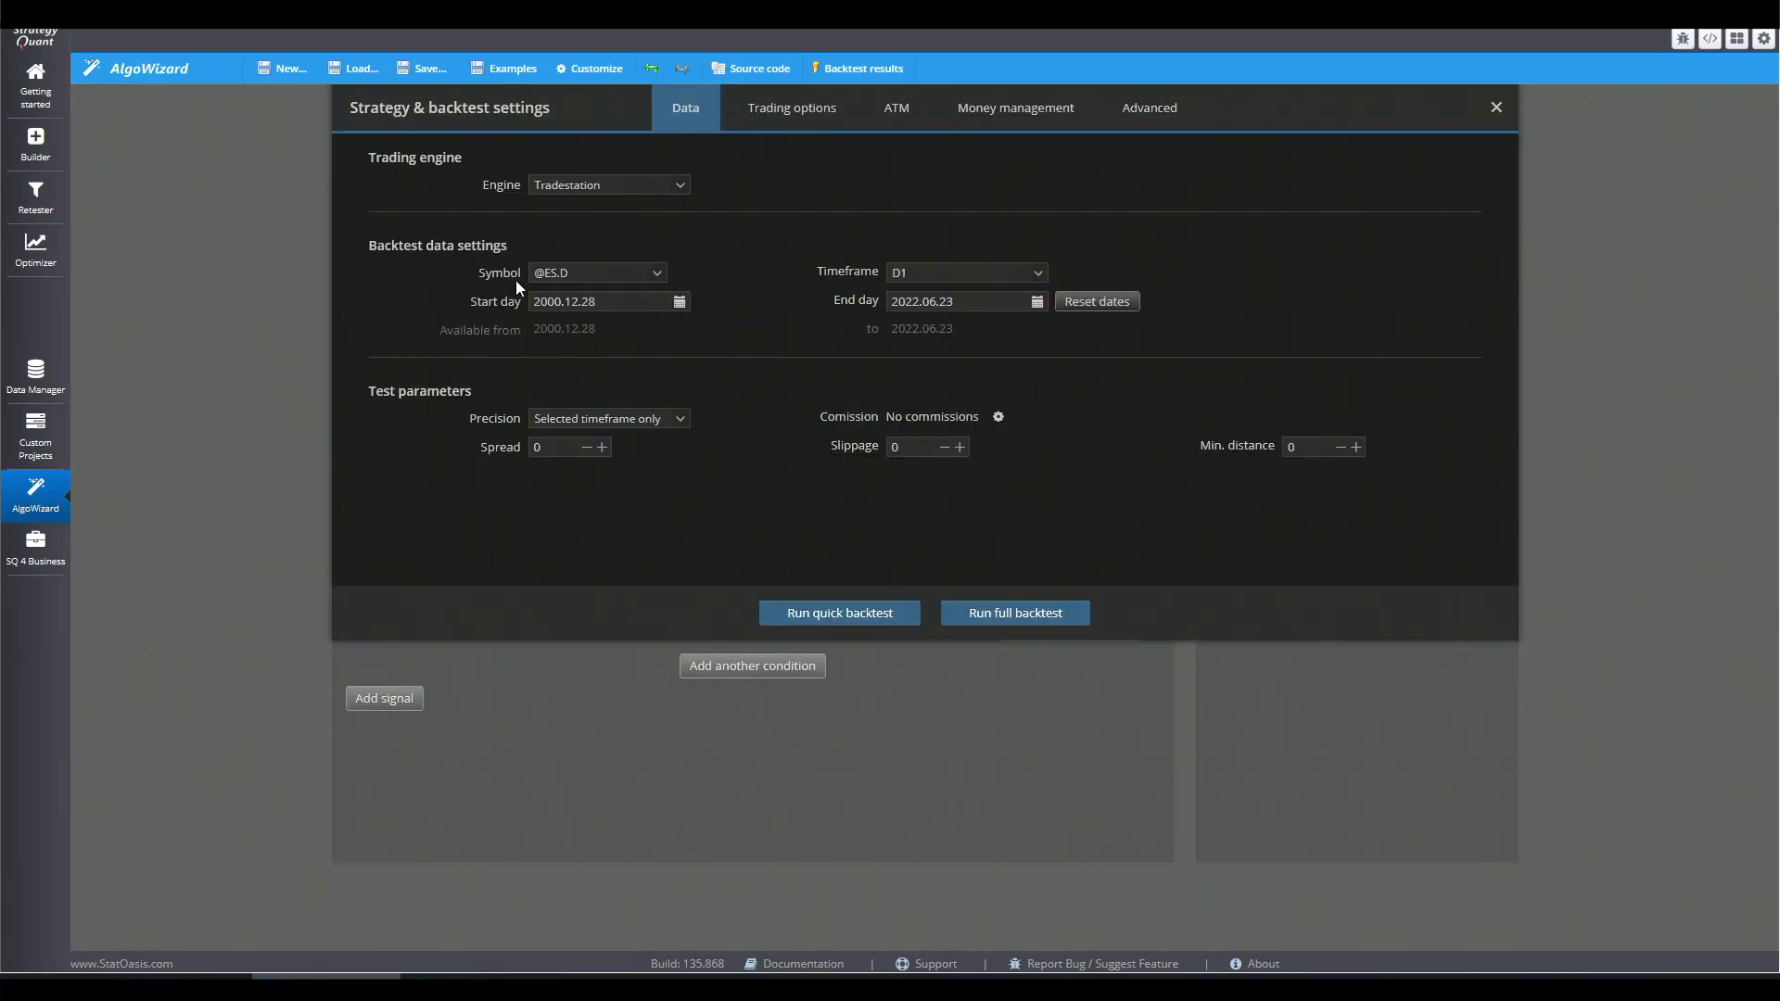
pyautogui.click(1027, 616)
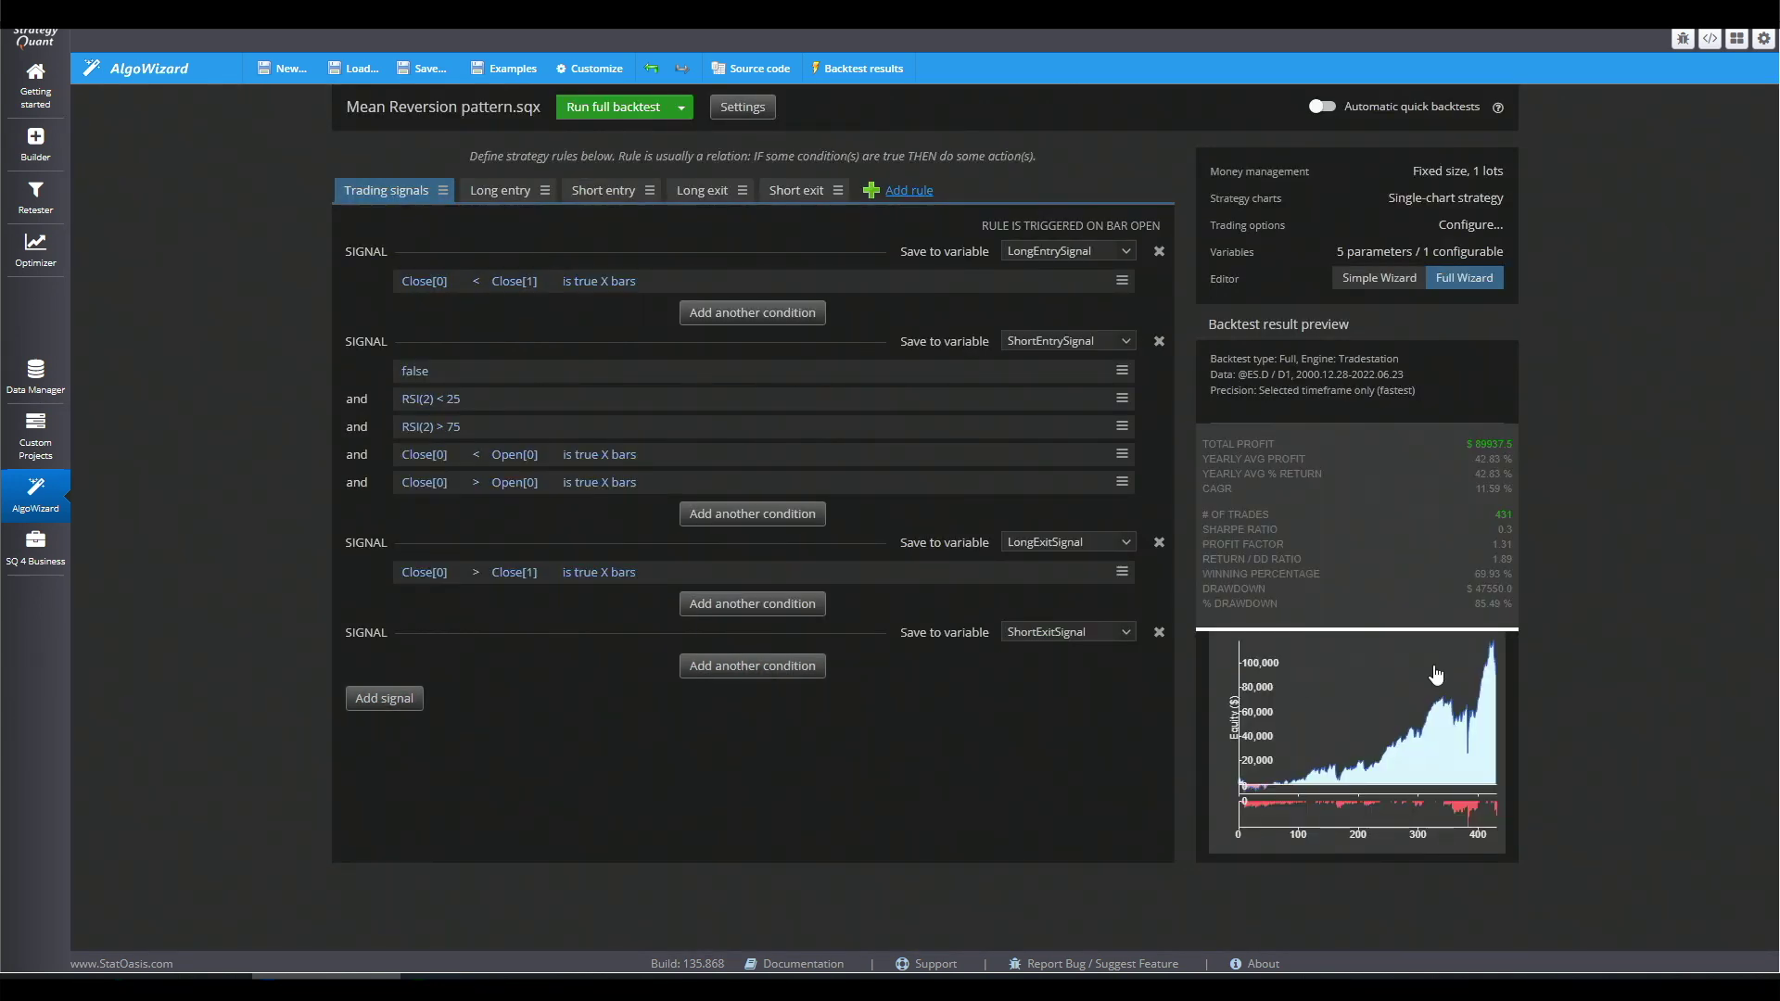
pyautogui.click(1439, 744)
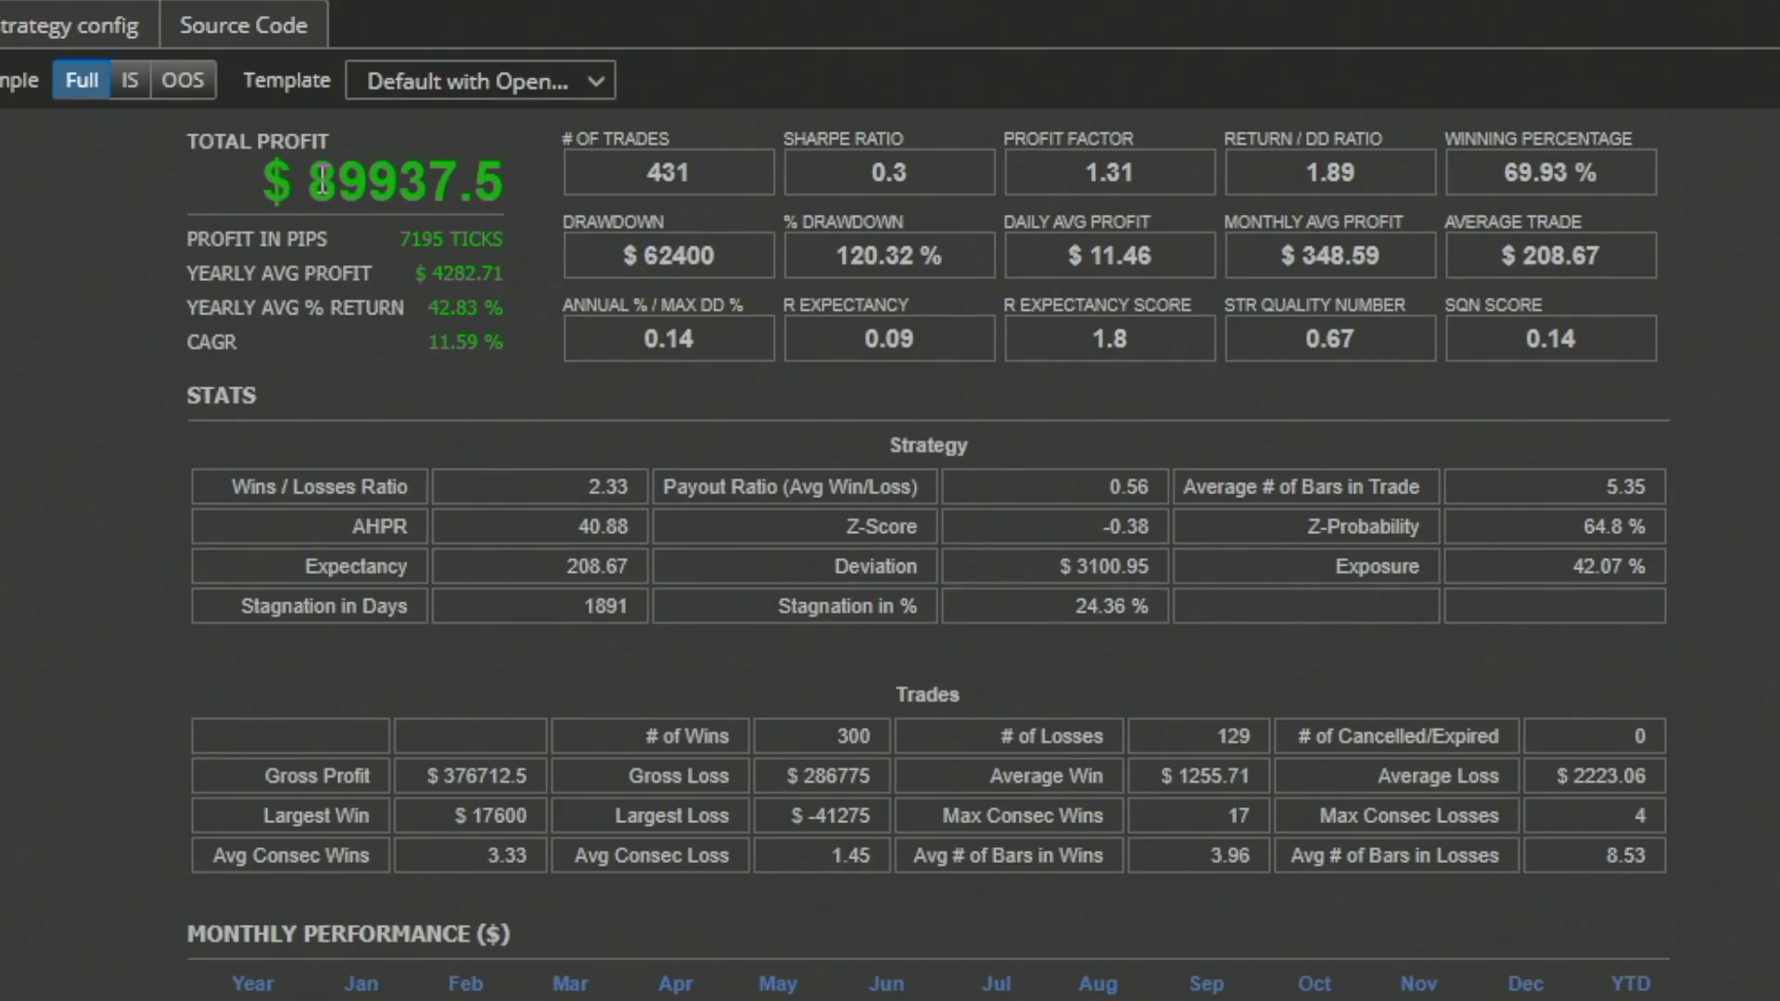
pyautogui.moveTo(601, 220); pyautogui.dragTo(629, 221)
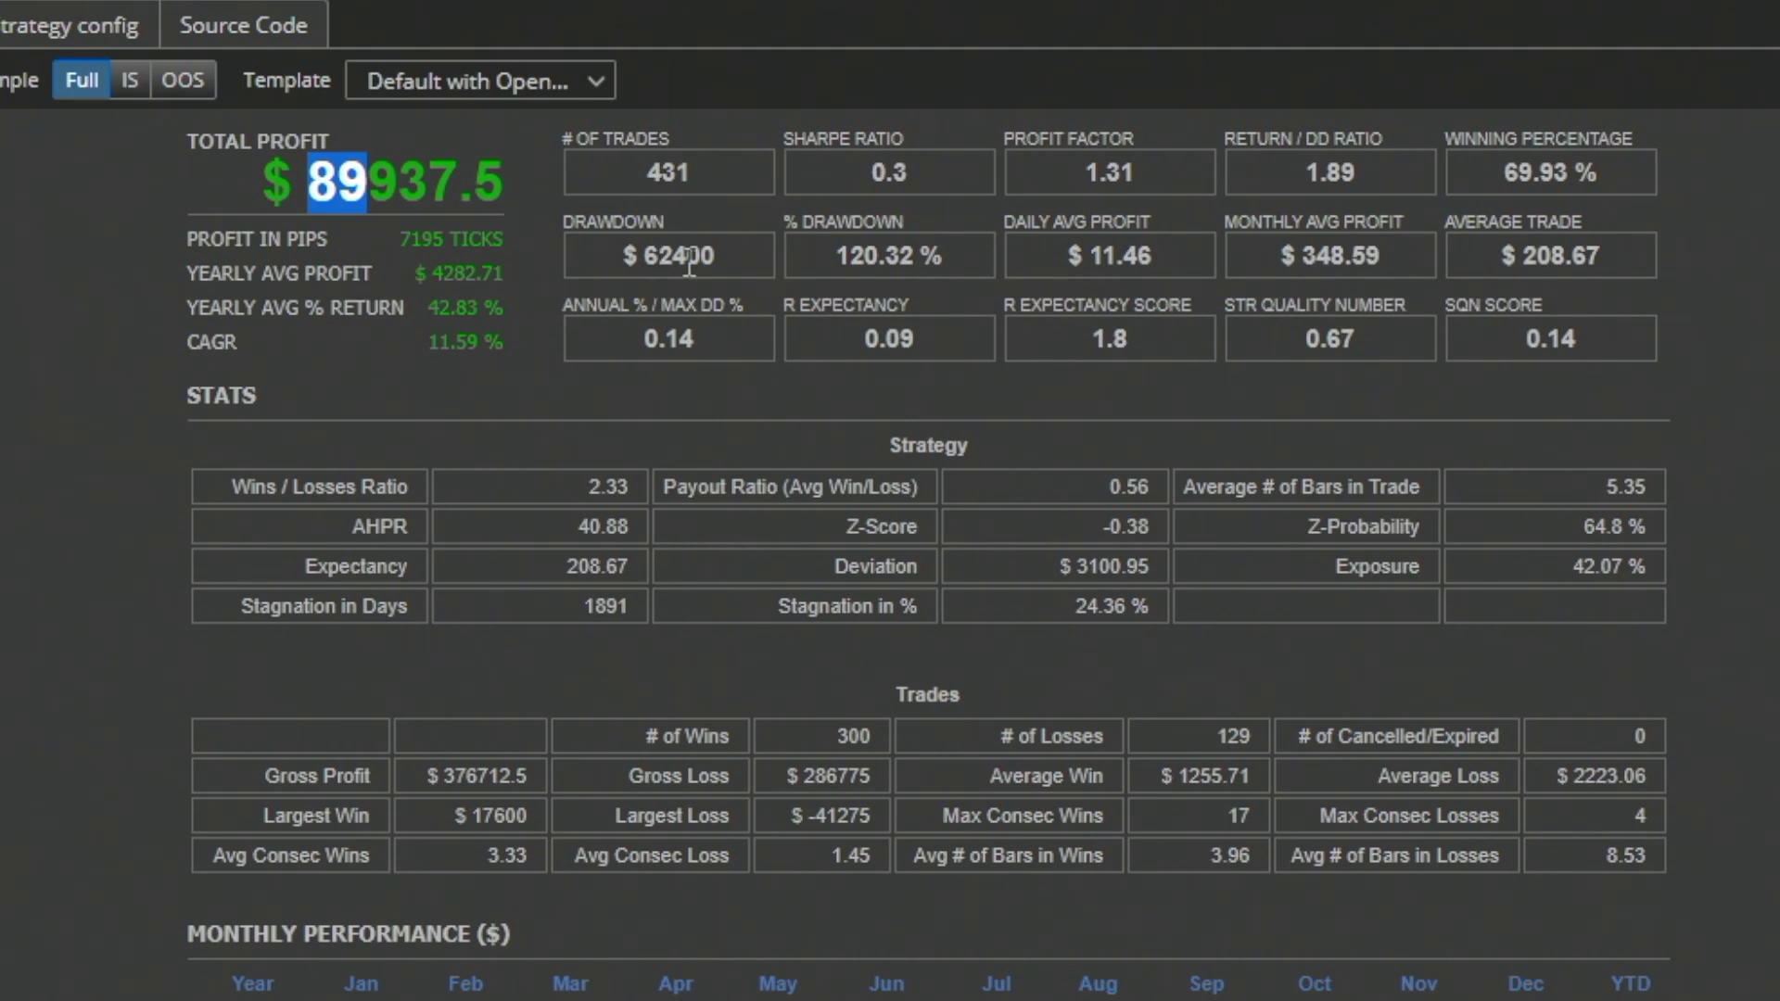
pyautogui.click(596, 81)
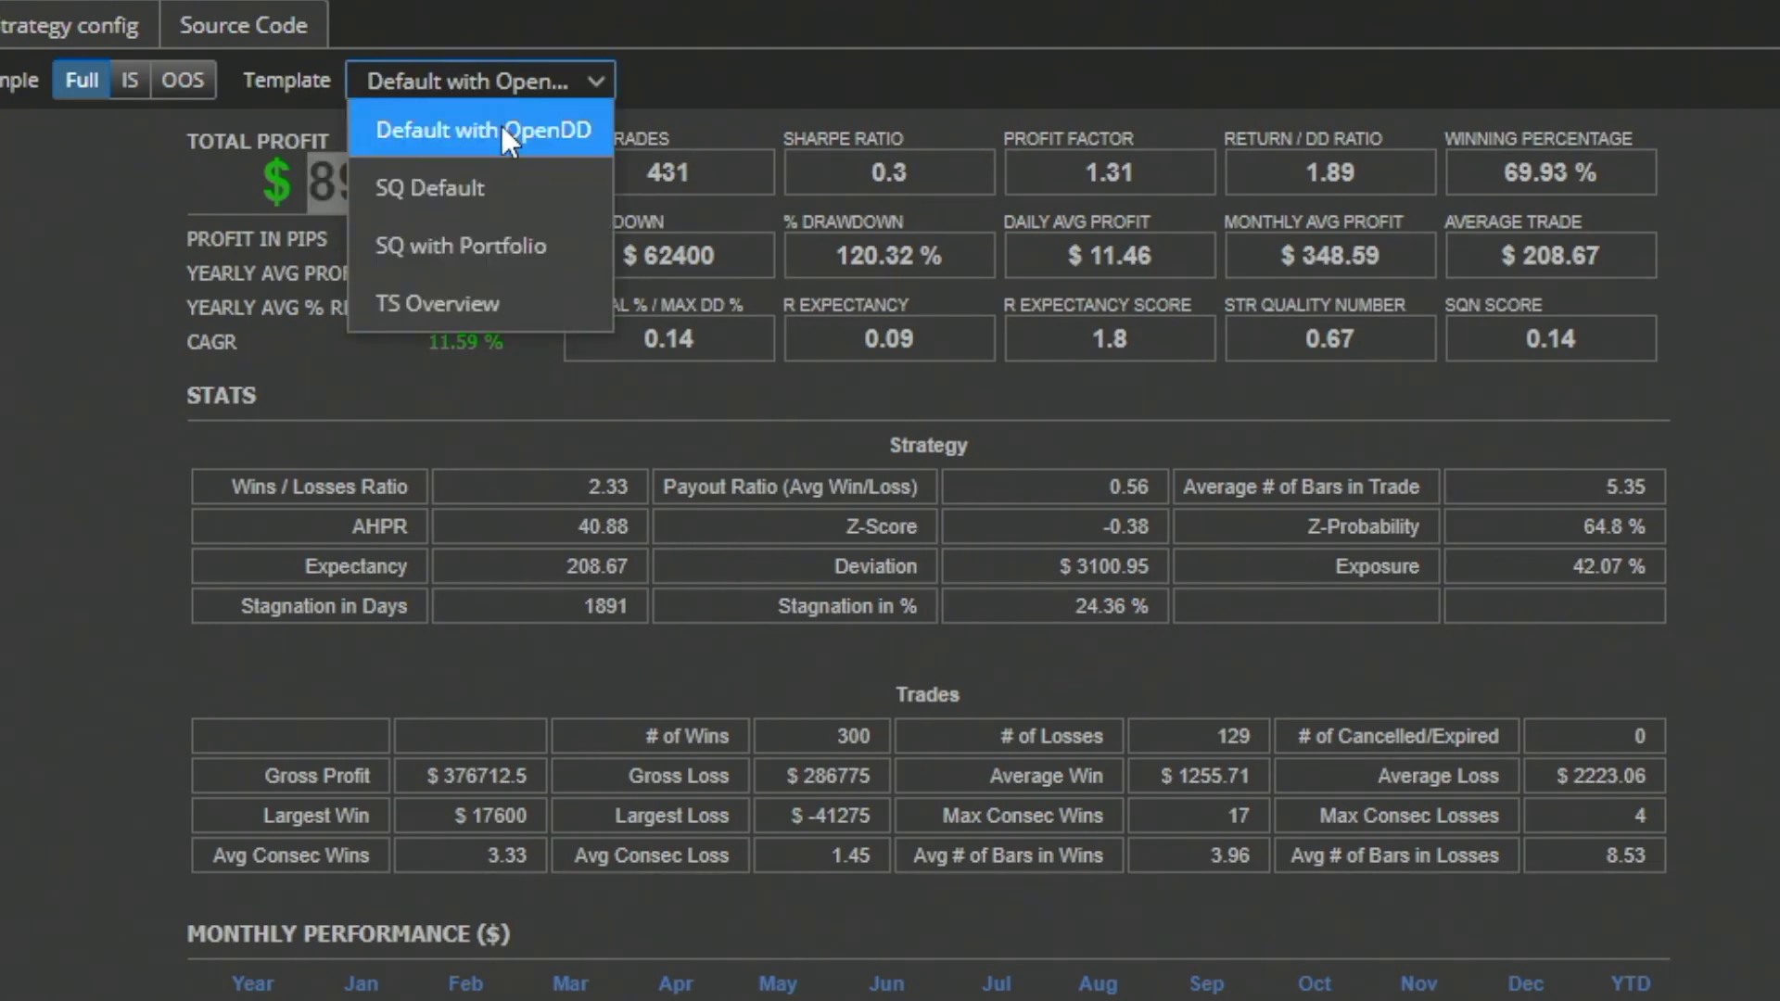
# - Keep the default report template
pyautogui.click(503, 128)
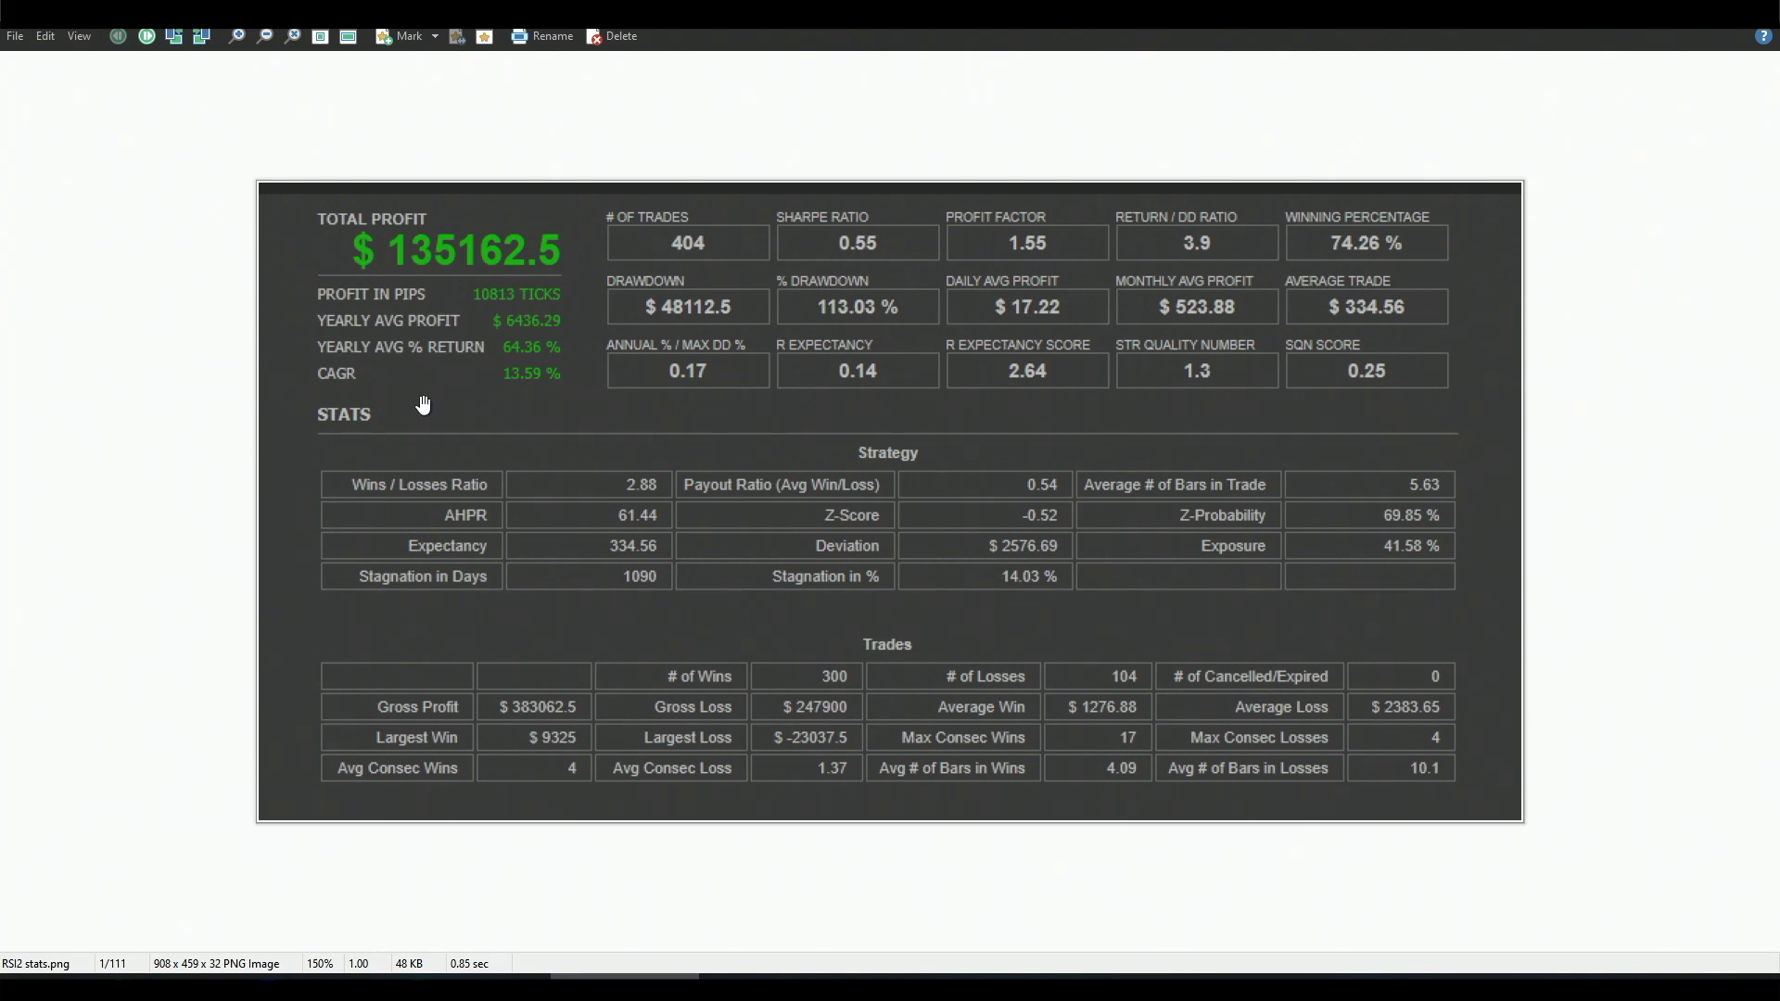
# - Return from the backtest results to the strategy editor, glancing at the TradingView chart
pyautogui.hotkey('alt', 'Tab')
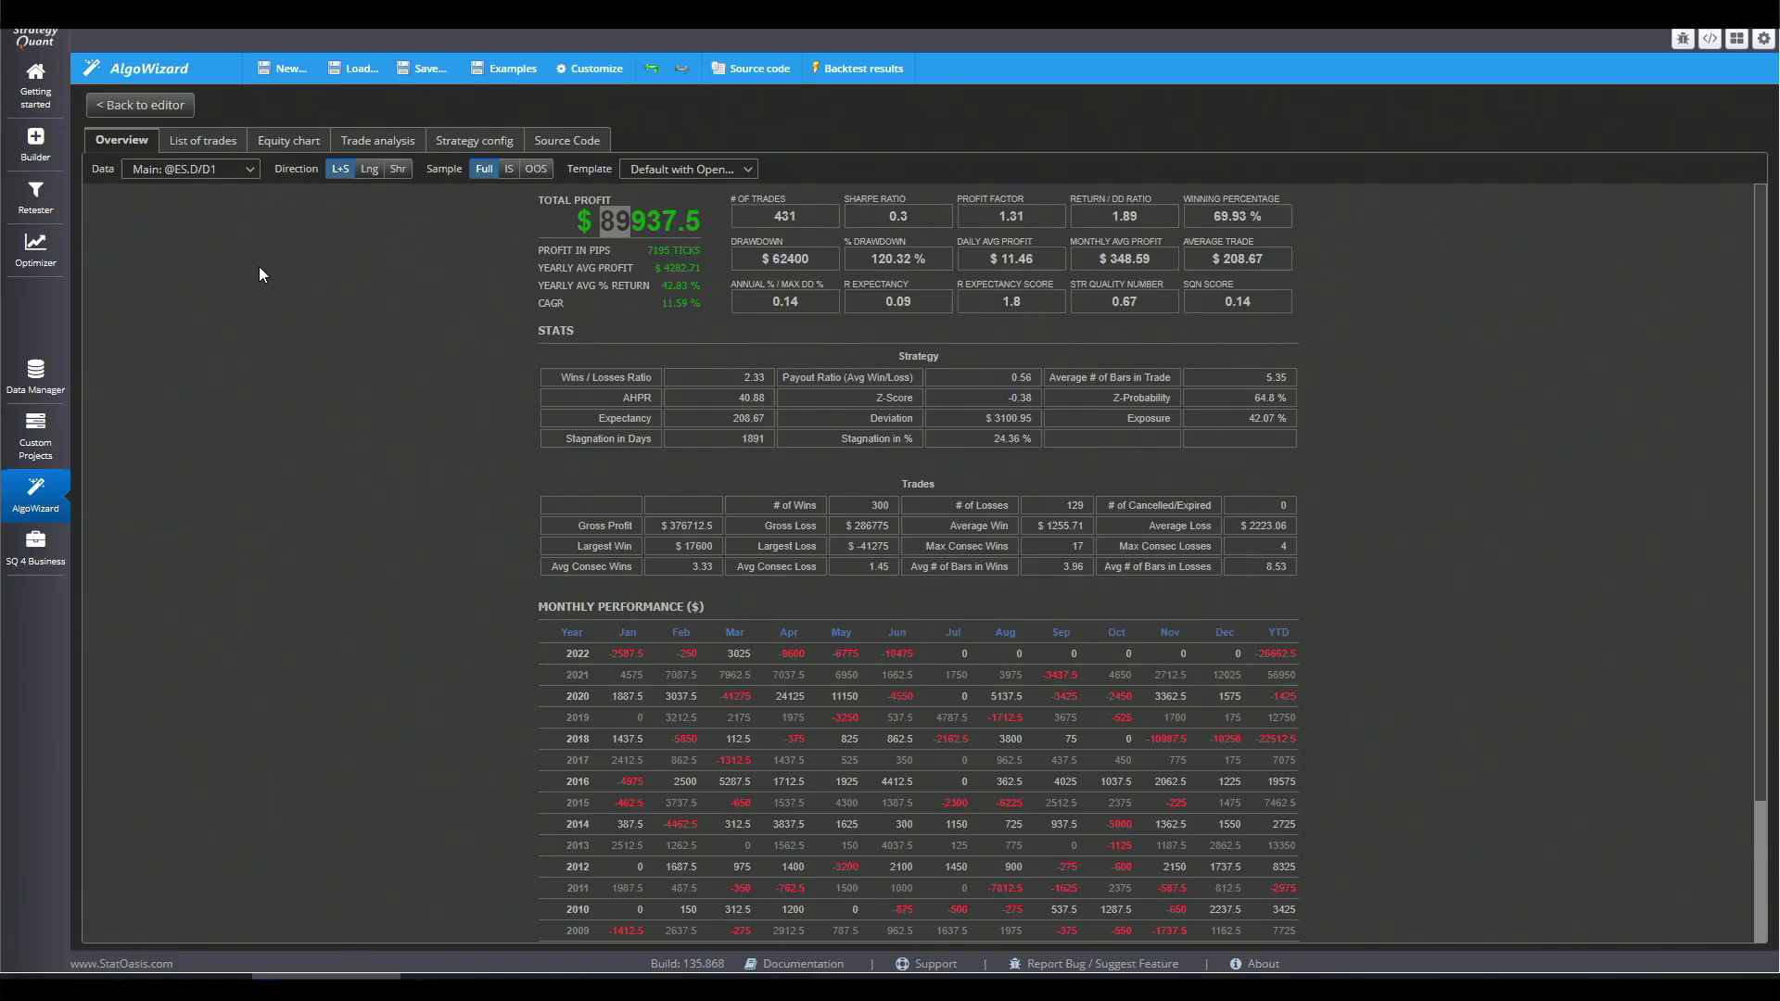
pyautogui.click(141, 105)
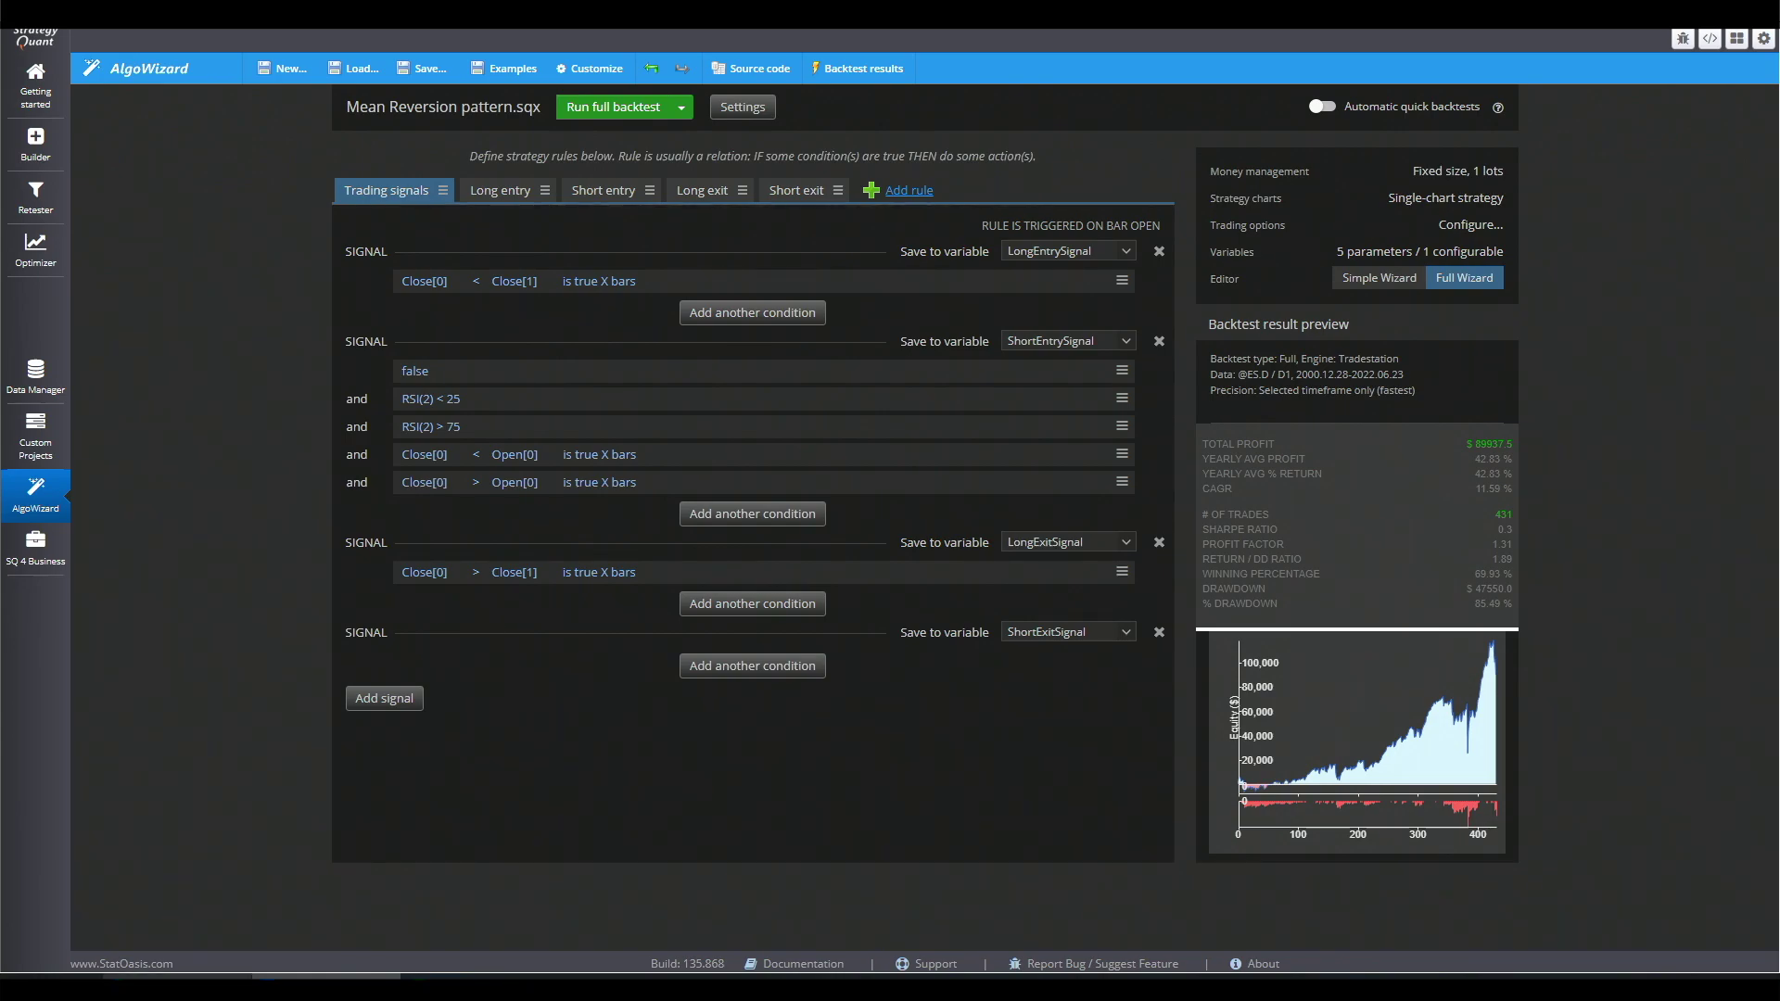
pyautogui.hotkey('alt', 'Tab')
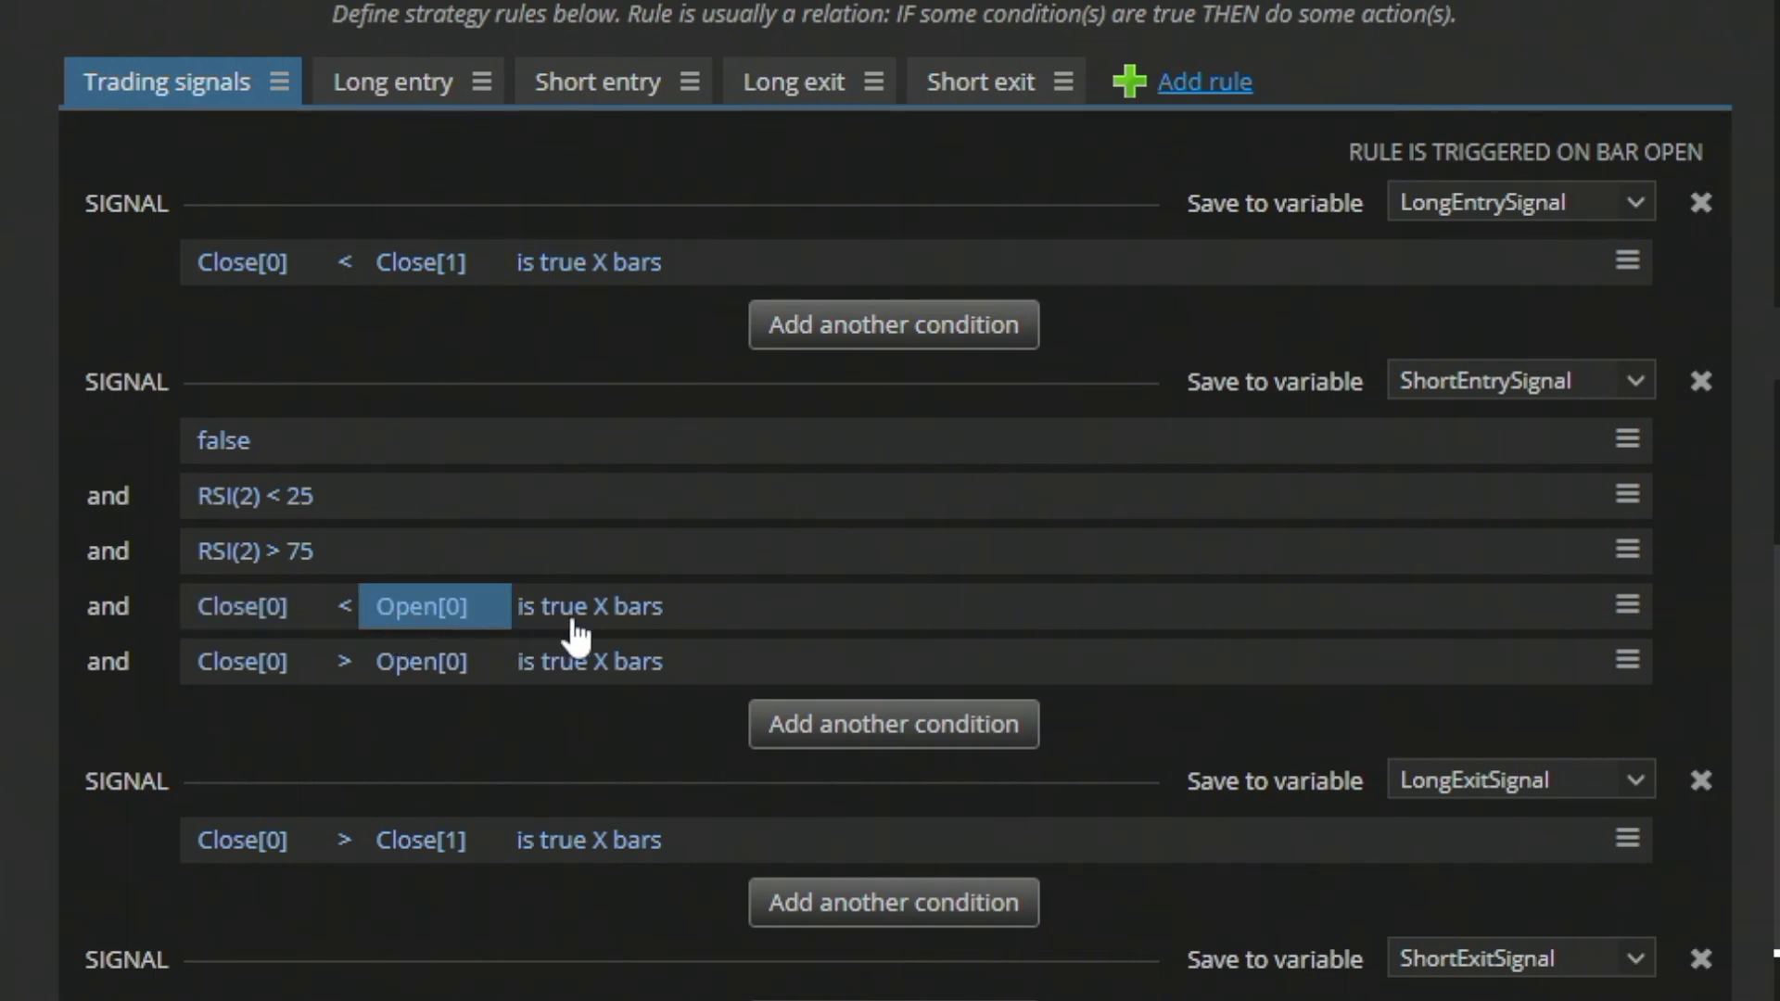
# - Add Close[0] < Open[0] to the long entry and Close[0] > Open[0] to the long exit
pyautogui.moveTo(577, 636); pyautogui.dragTo(681, 314)
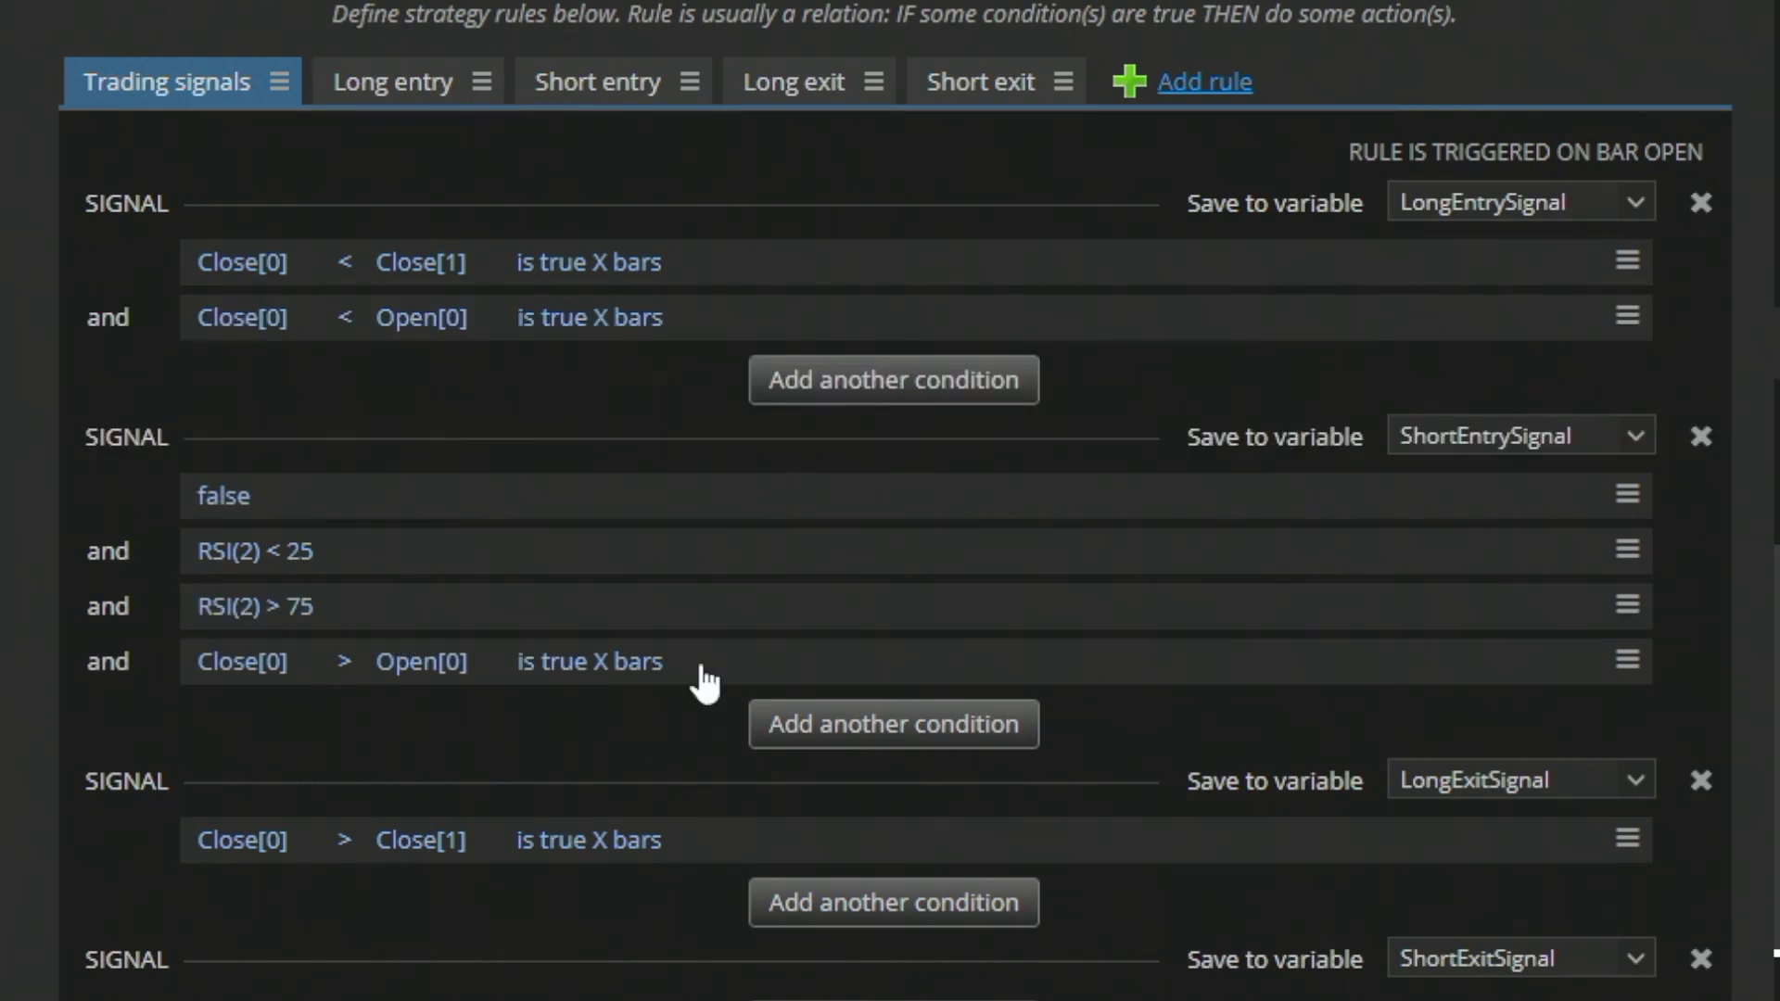
pyautogui.moveTo(705, 684); pyautogui.dragTo(703, 922)
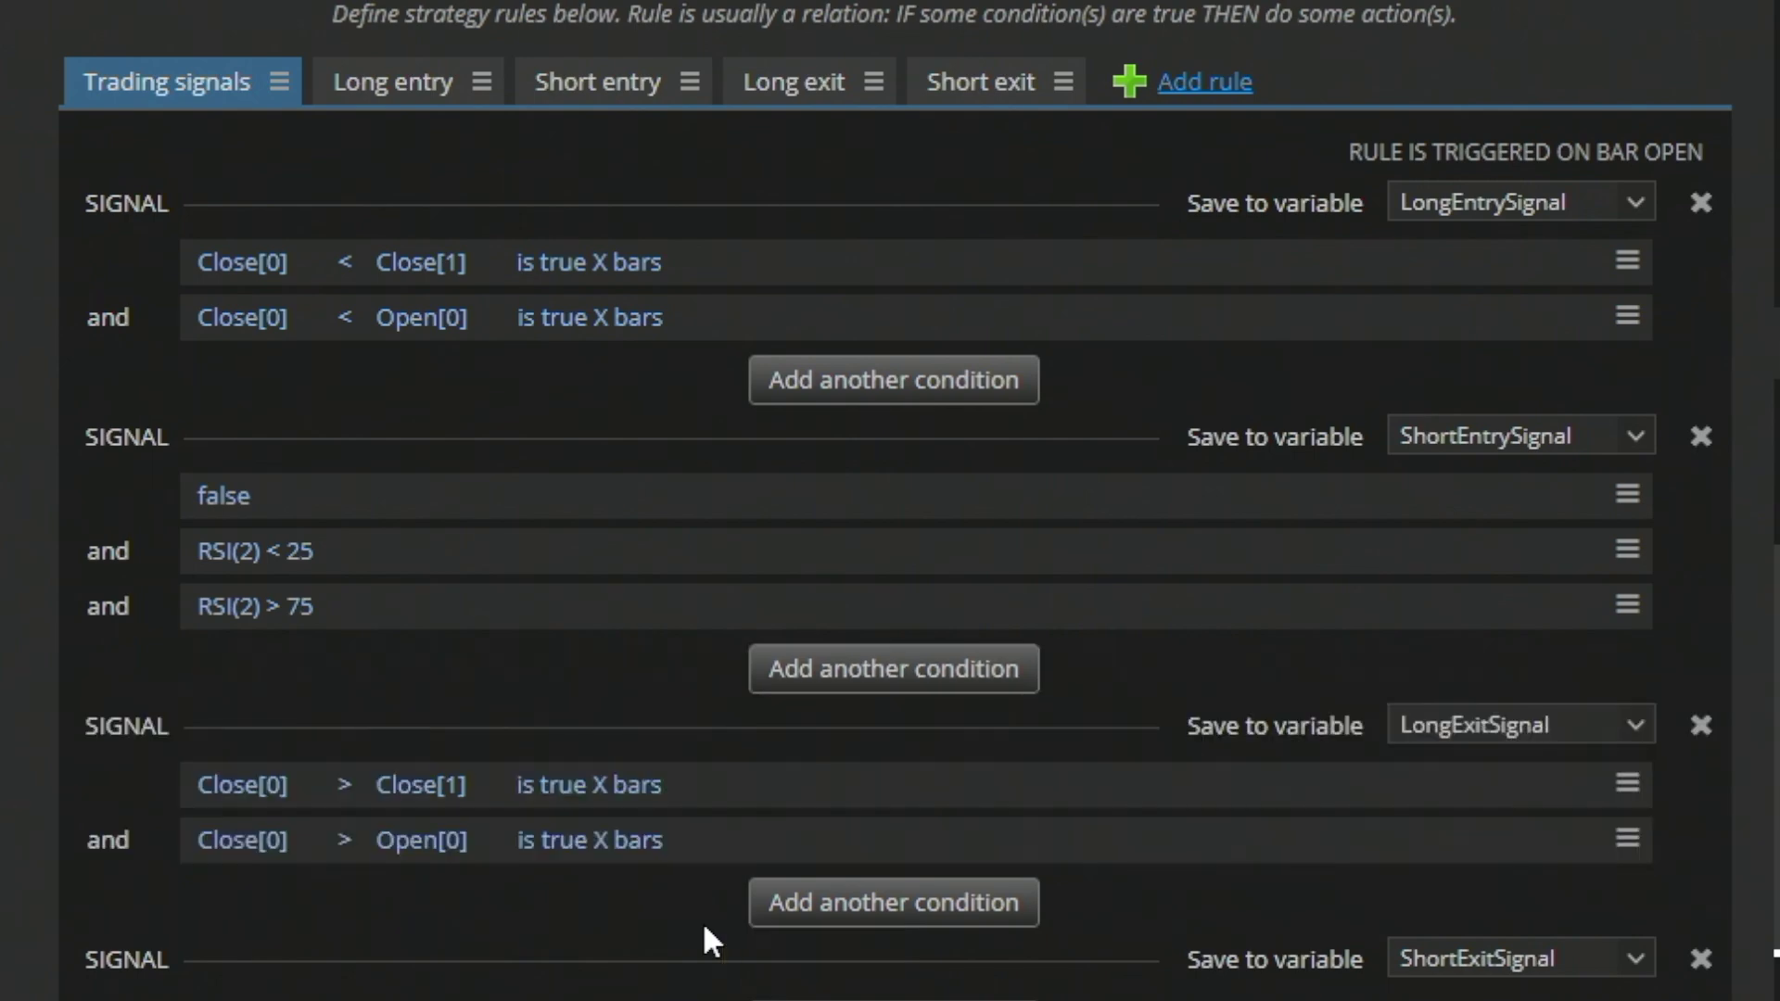
pyautogui.click(755, 332)
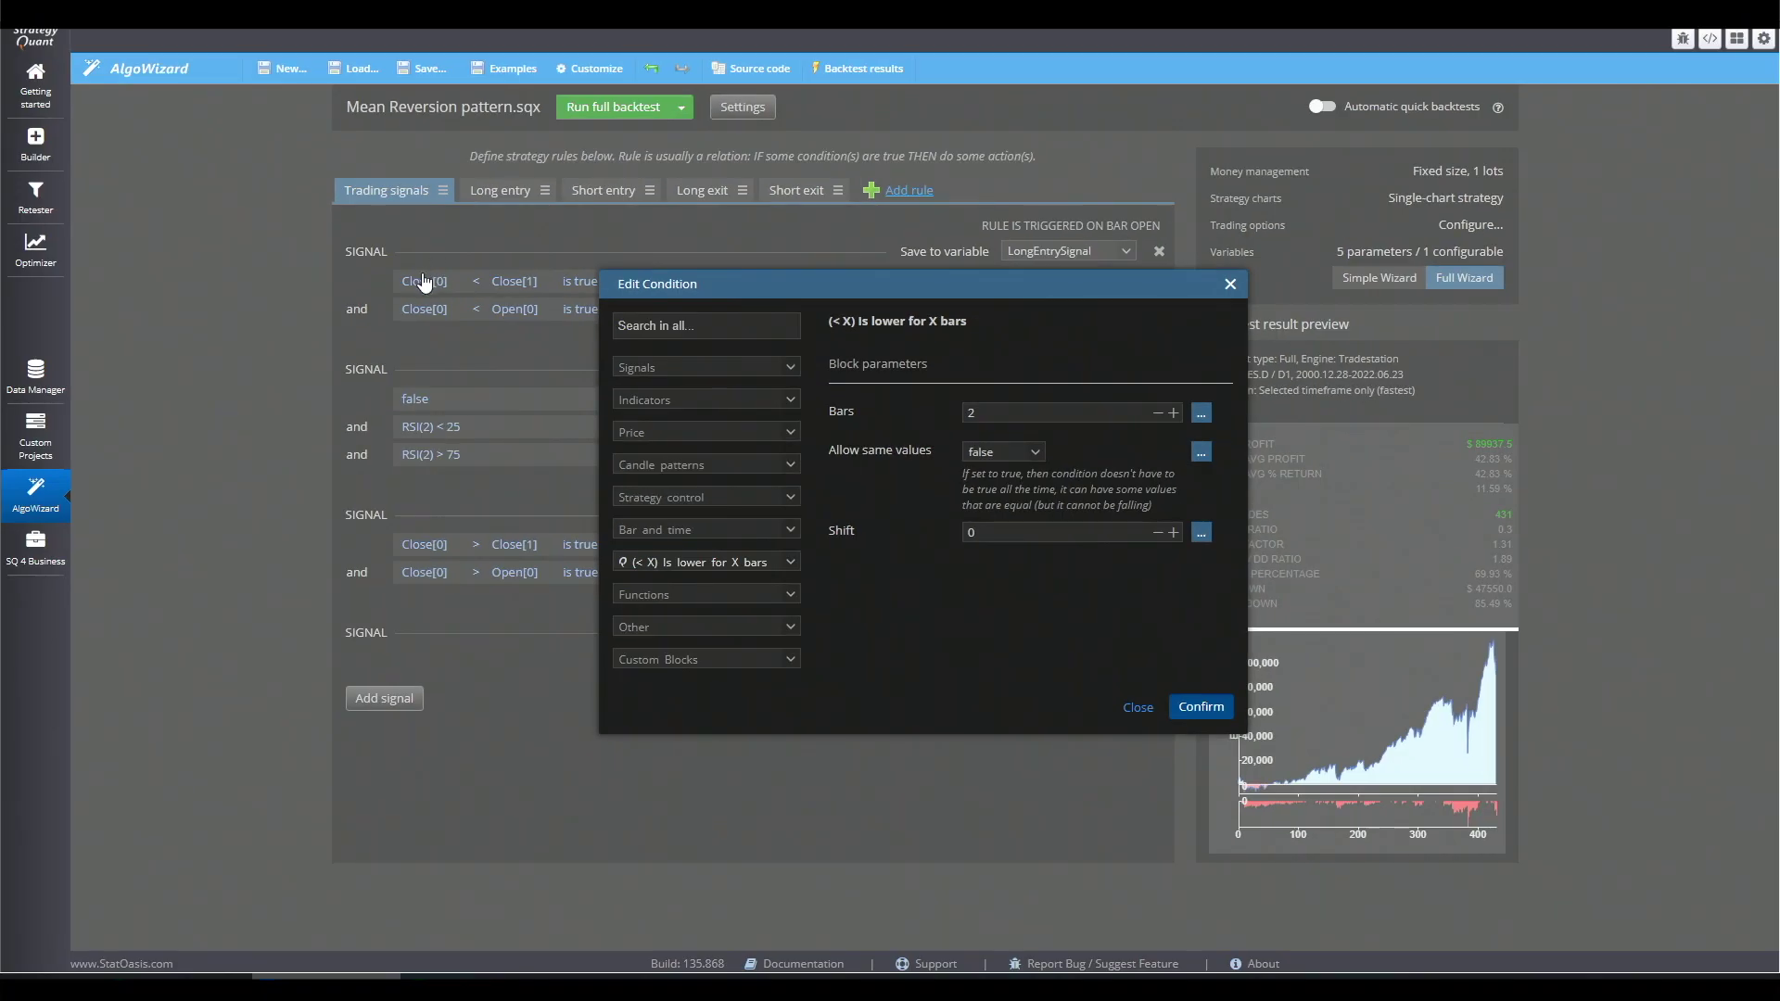
pyautogui.press('Escape')
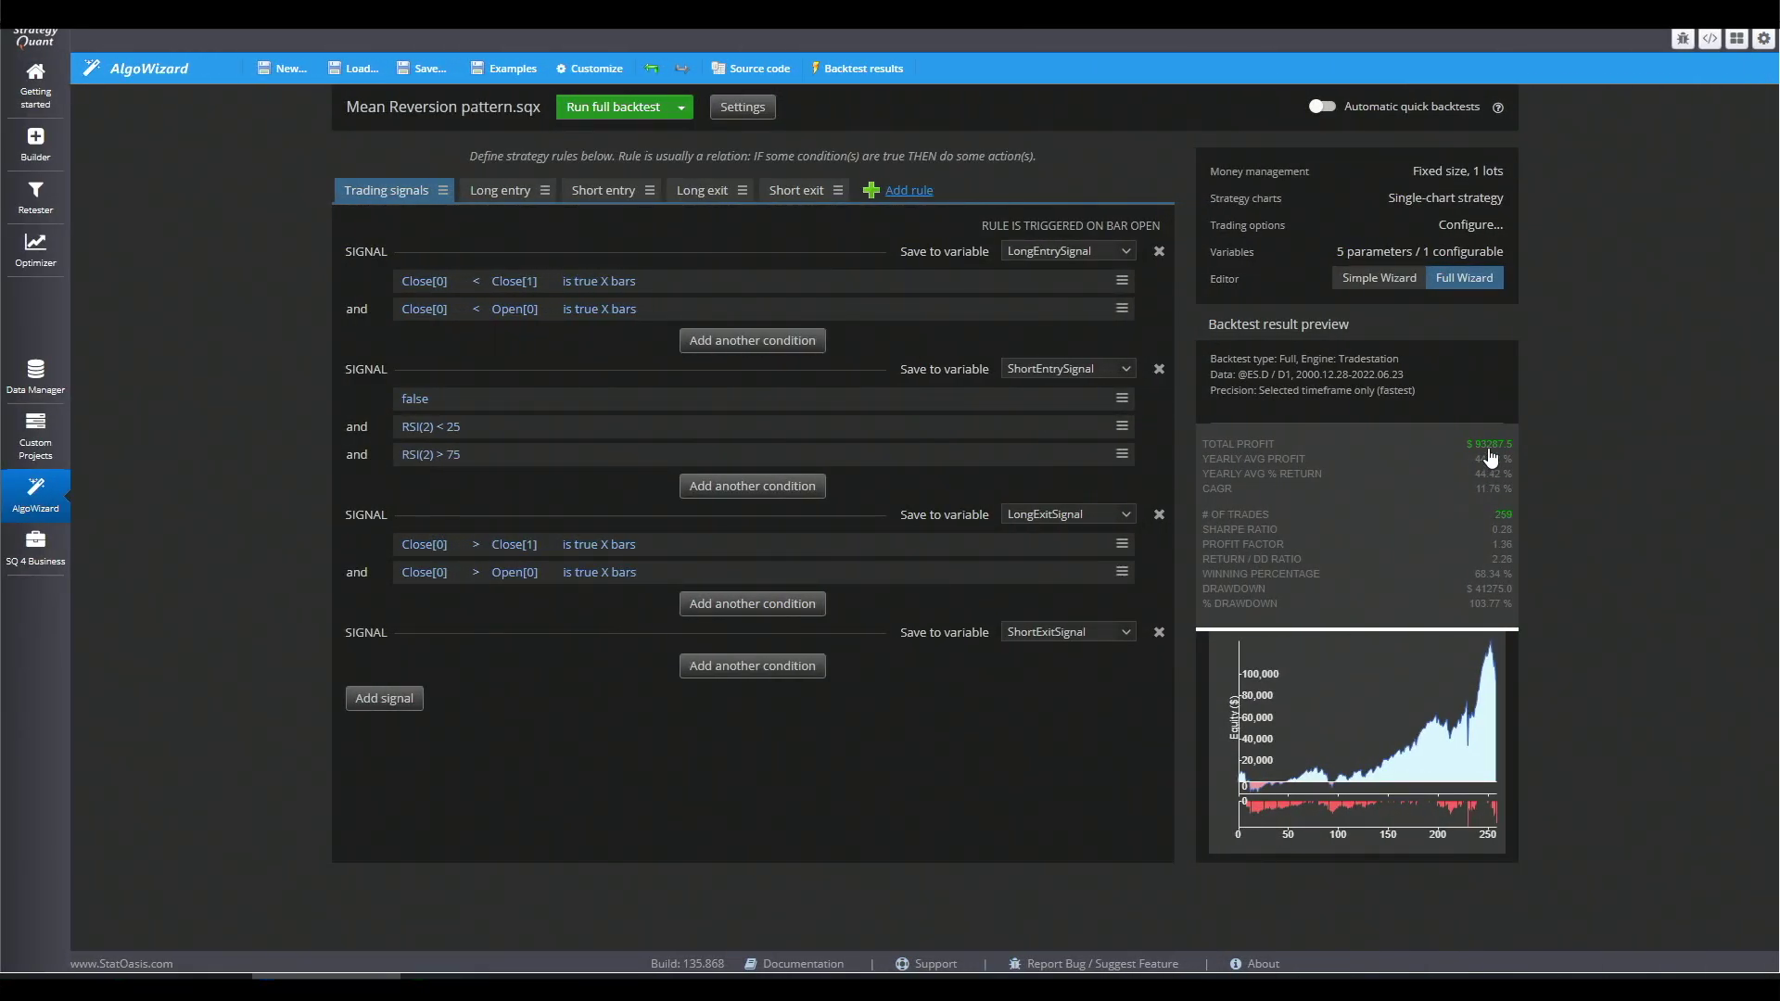
# - Review drawdown, average trade and trade count ($93287.5 profit, 259 trades), then return to the editor
pyautogui.click(1459, 723)
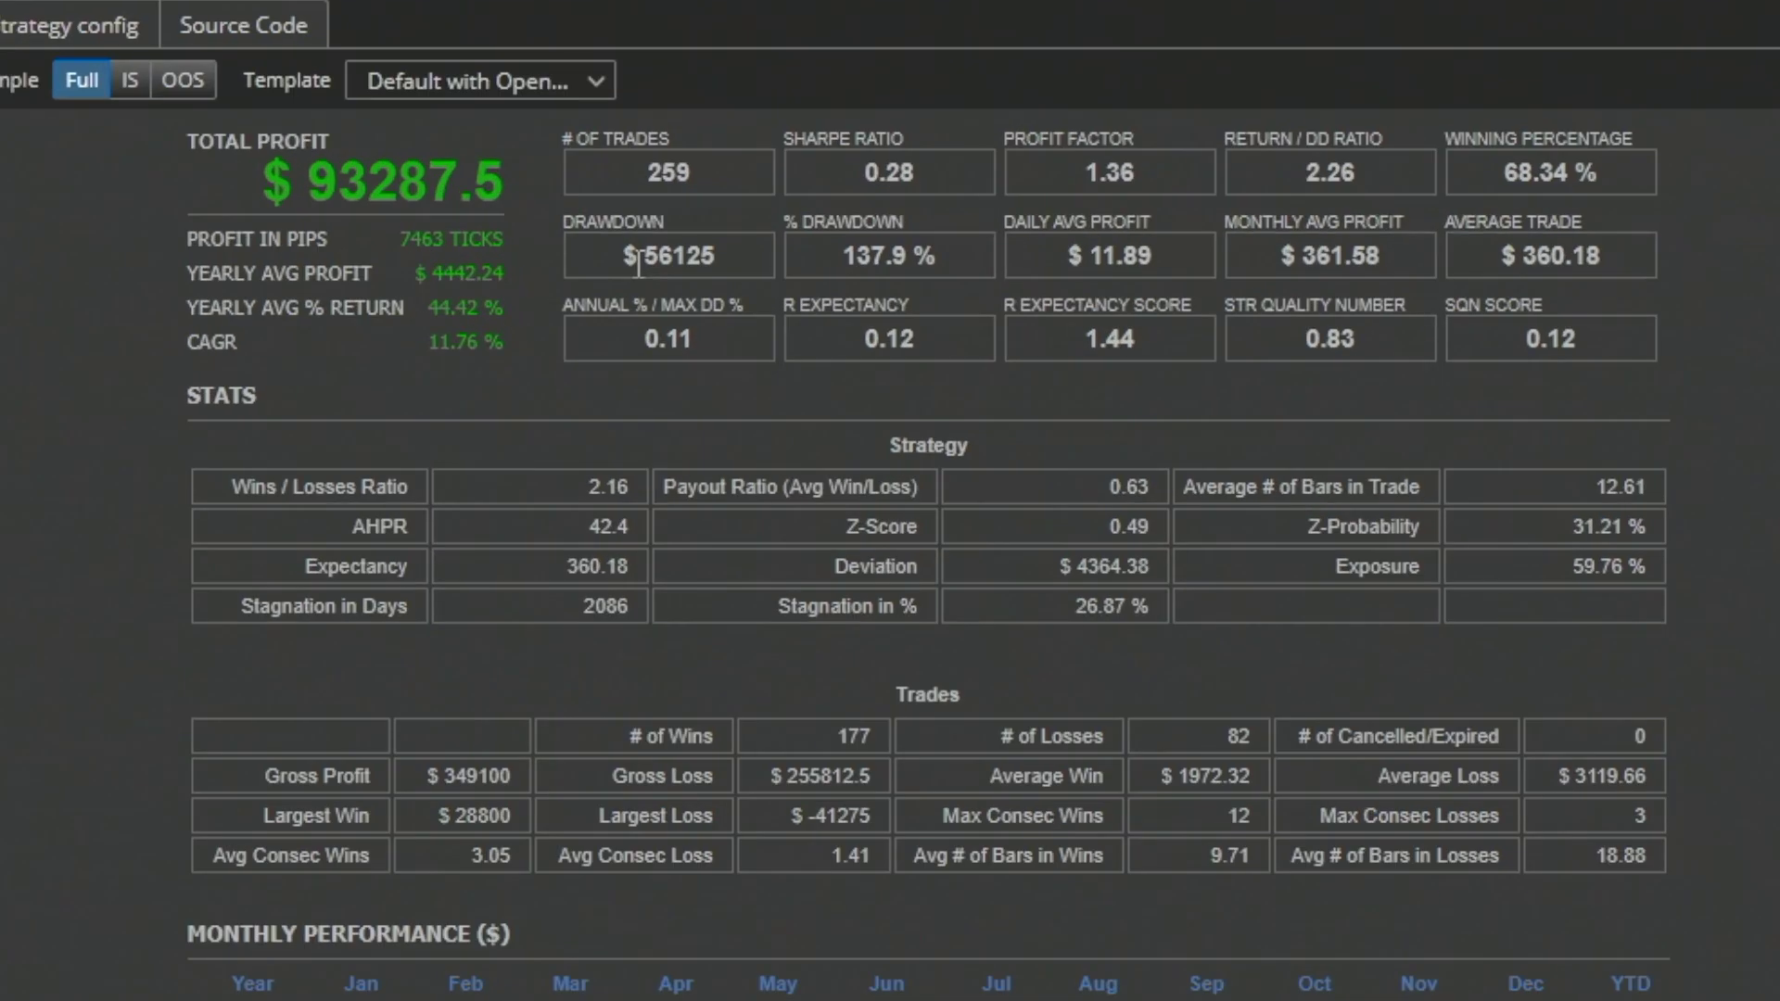
pyautogui.moveTo(770, 262); pyautogui.dragTo(805, 262)
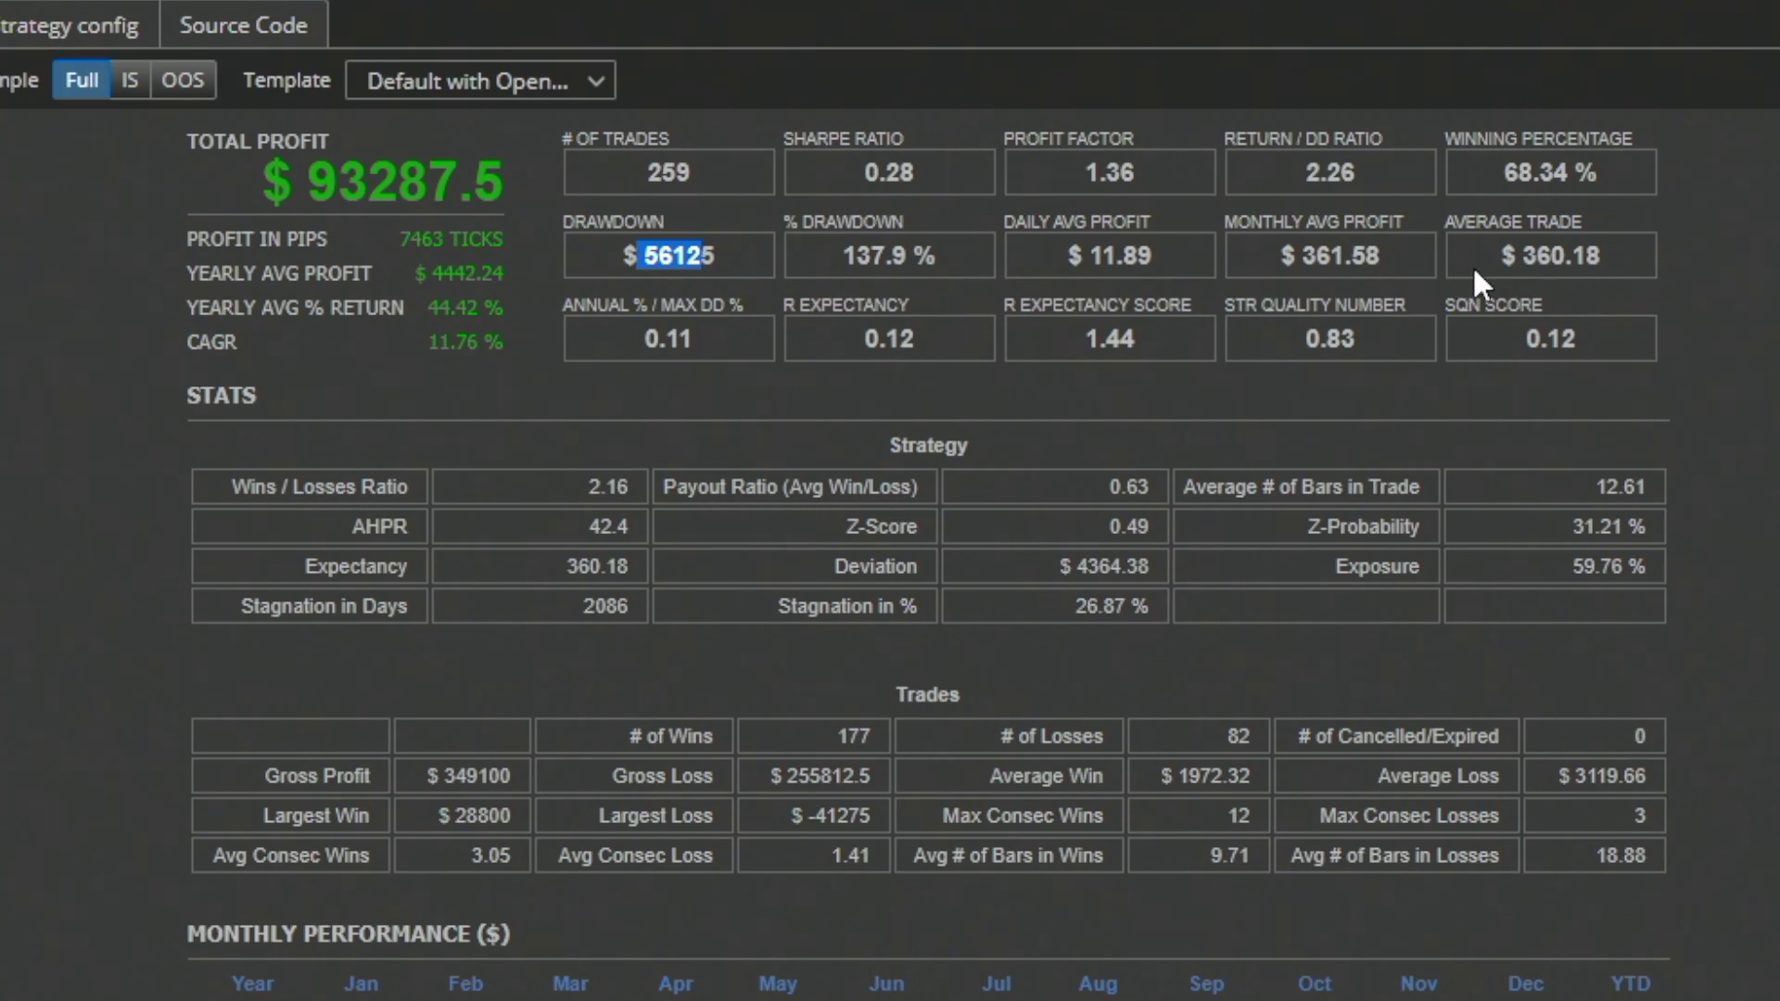
pyautogui.moveTo(1522, 256); pyautogui.dragTo(1566, 256)
pyautogui.moveTo(646, 173); pyautogui.dragTo(691, 167)
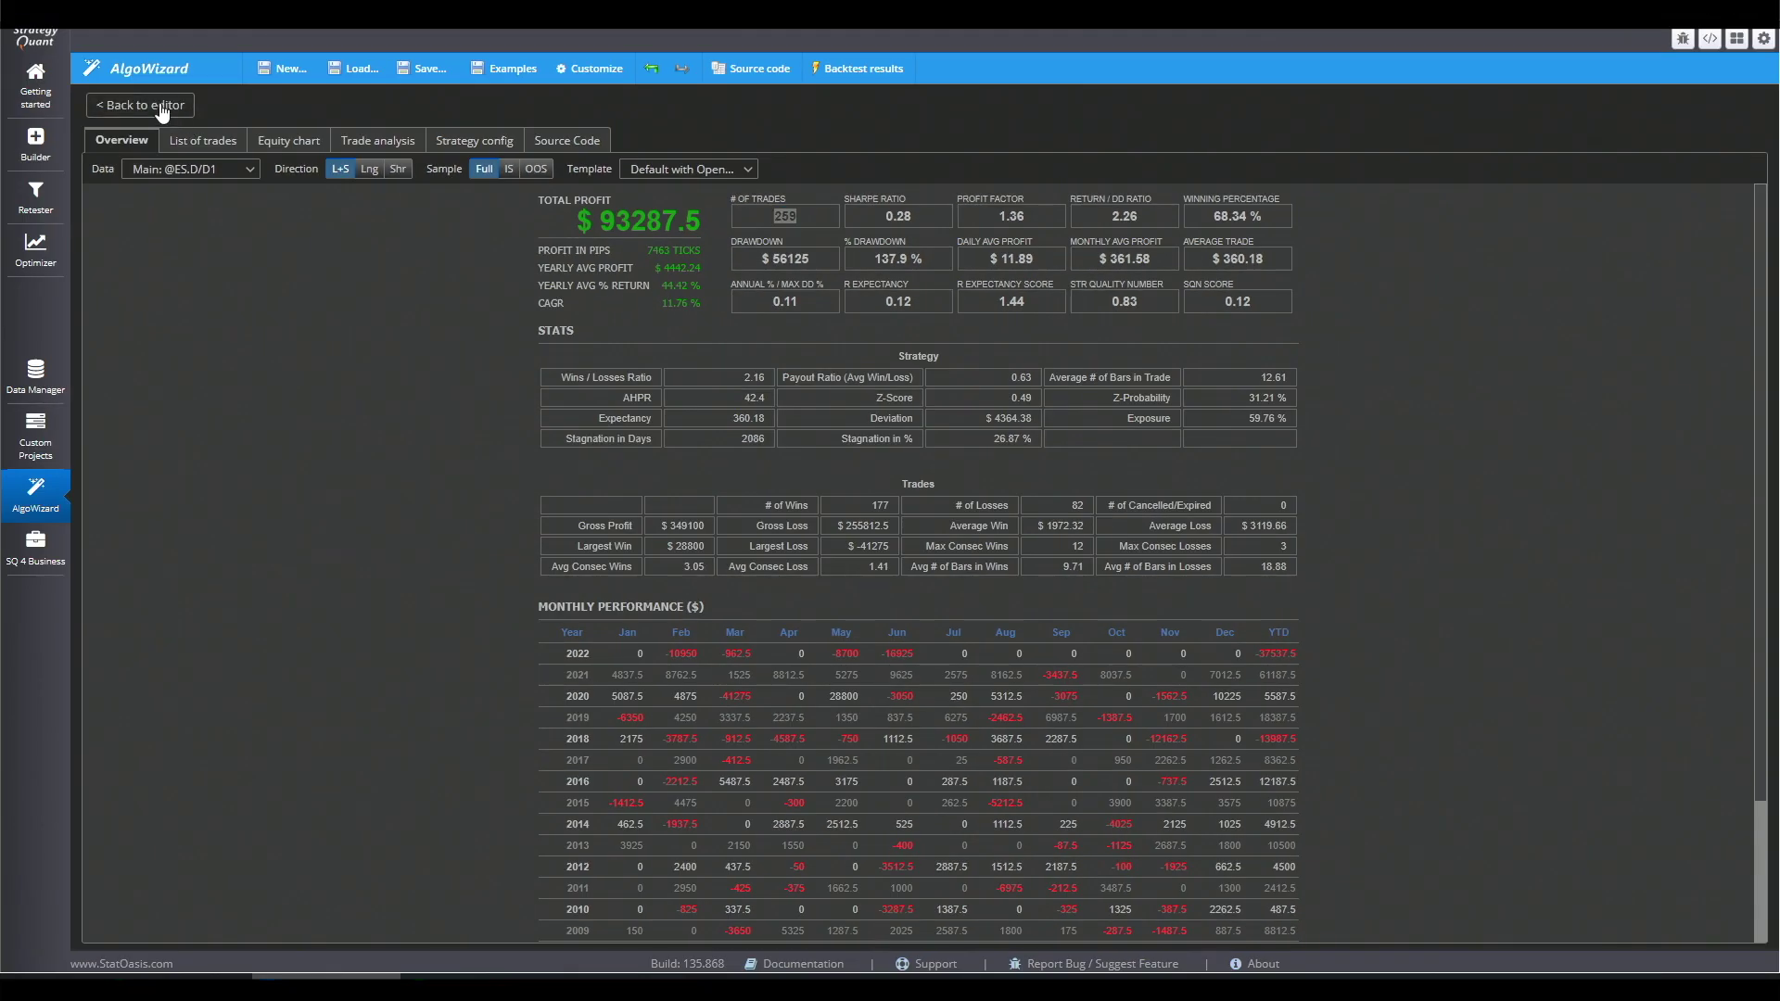
pyautogui.click(120, 107)
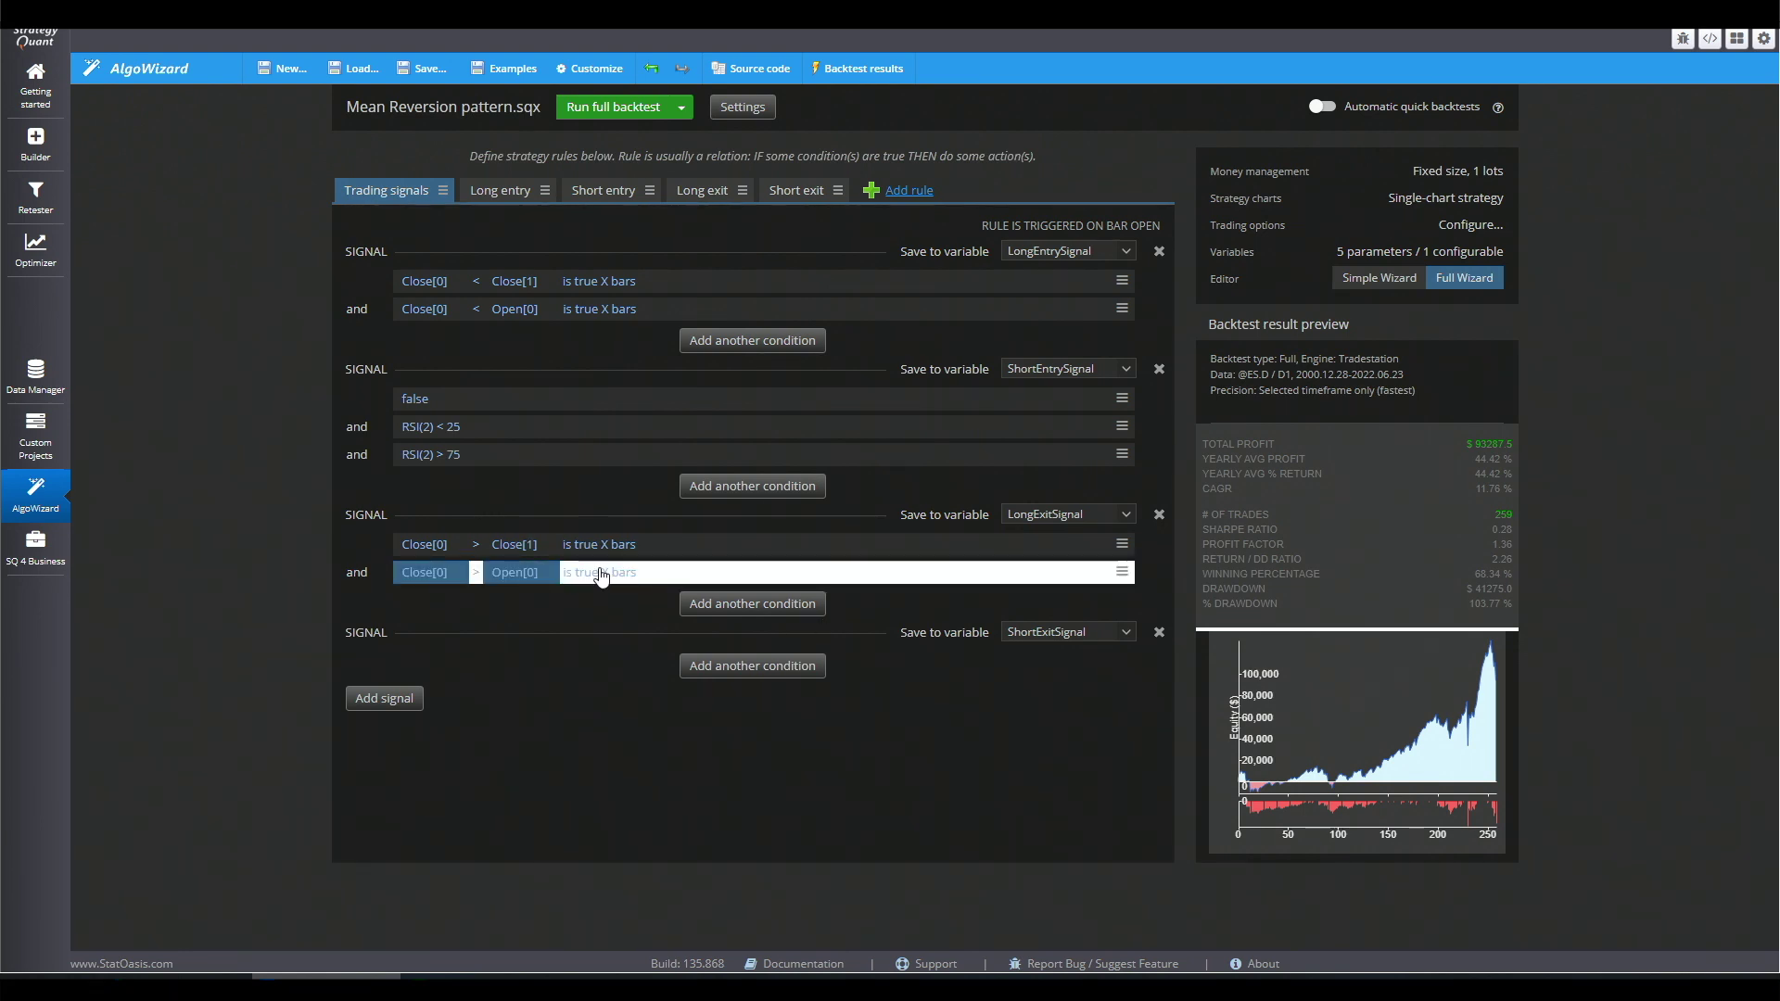
# - Set the Close[0] > Close[1] exit to 3 bars and move both Close-vs-Open conditions into ShortEntrySignal
pyautogui.click(599, 547)
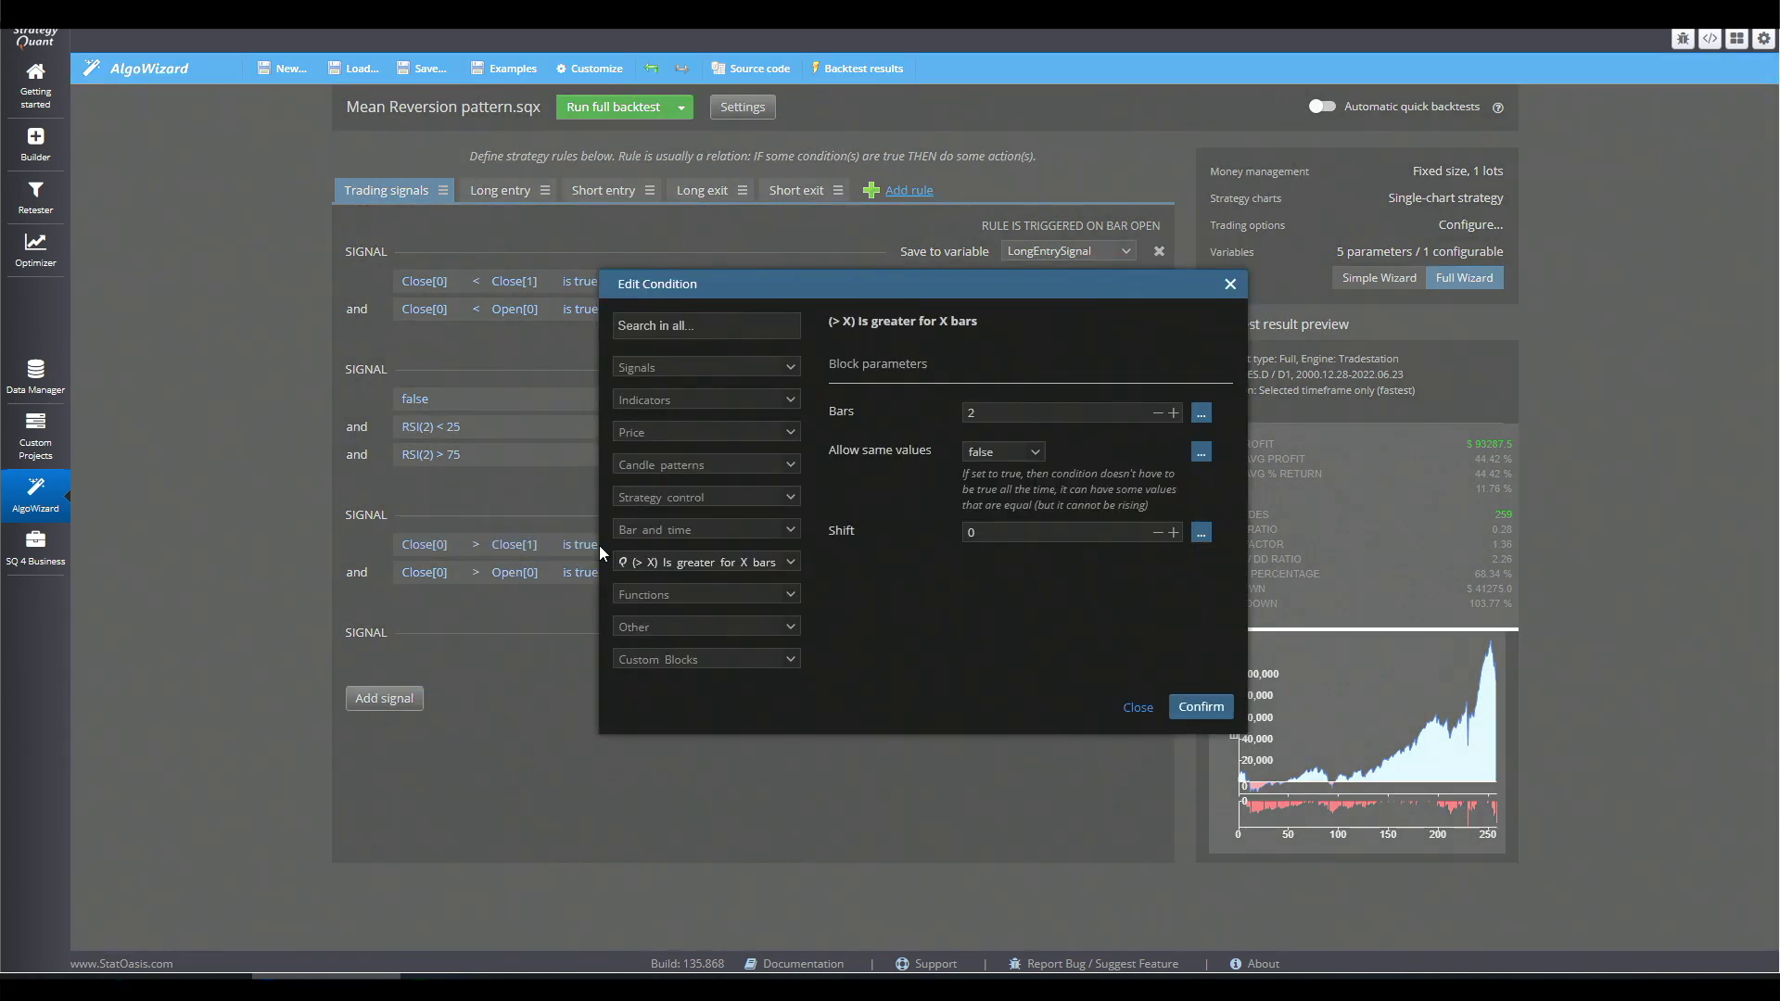
pyautogui.click(1173, 412)
pyautogui.click(1201, 706)
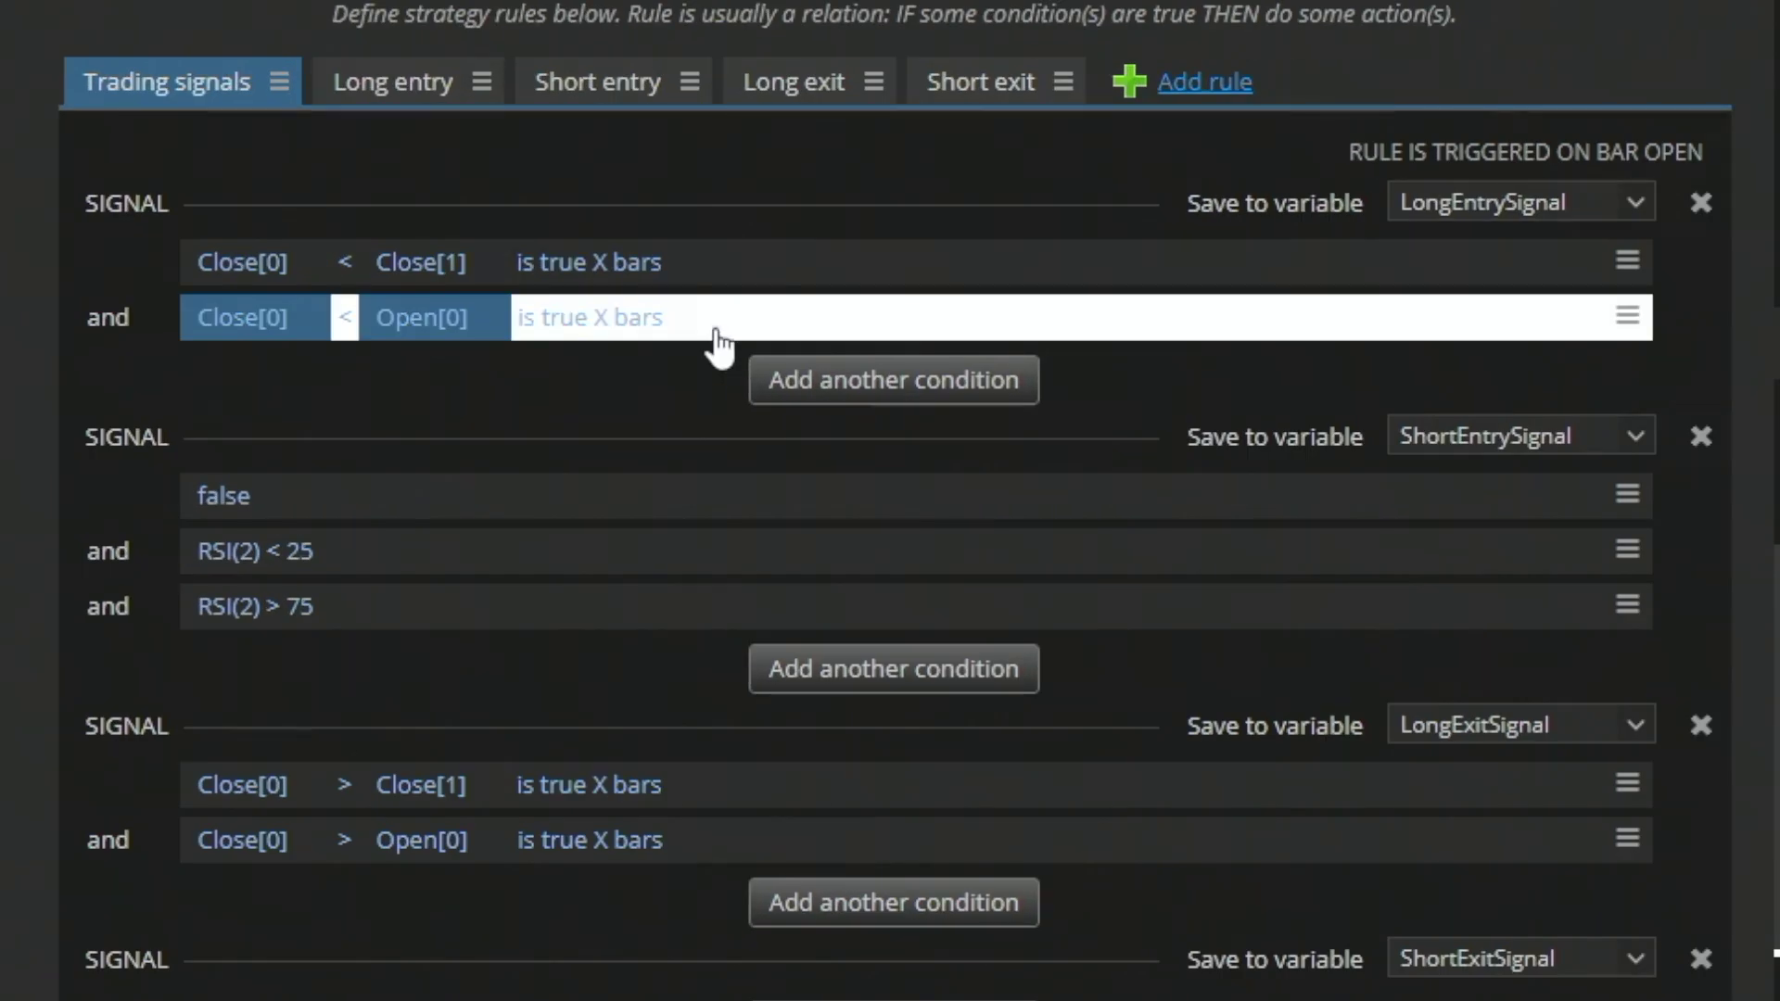
pyautogui.moveTo(718, 345); pyautogui.dragTo(676, 649)
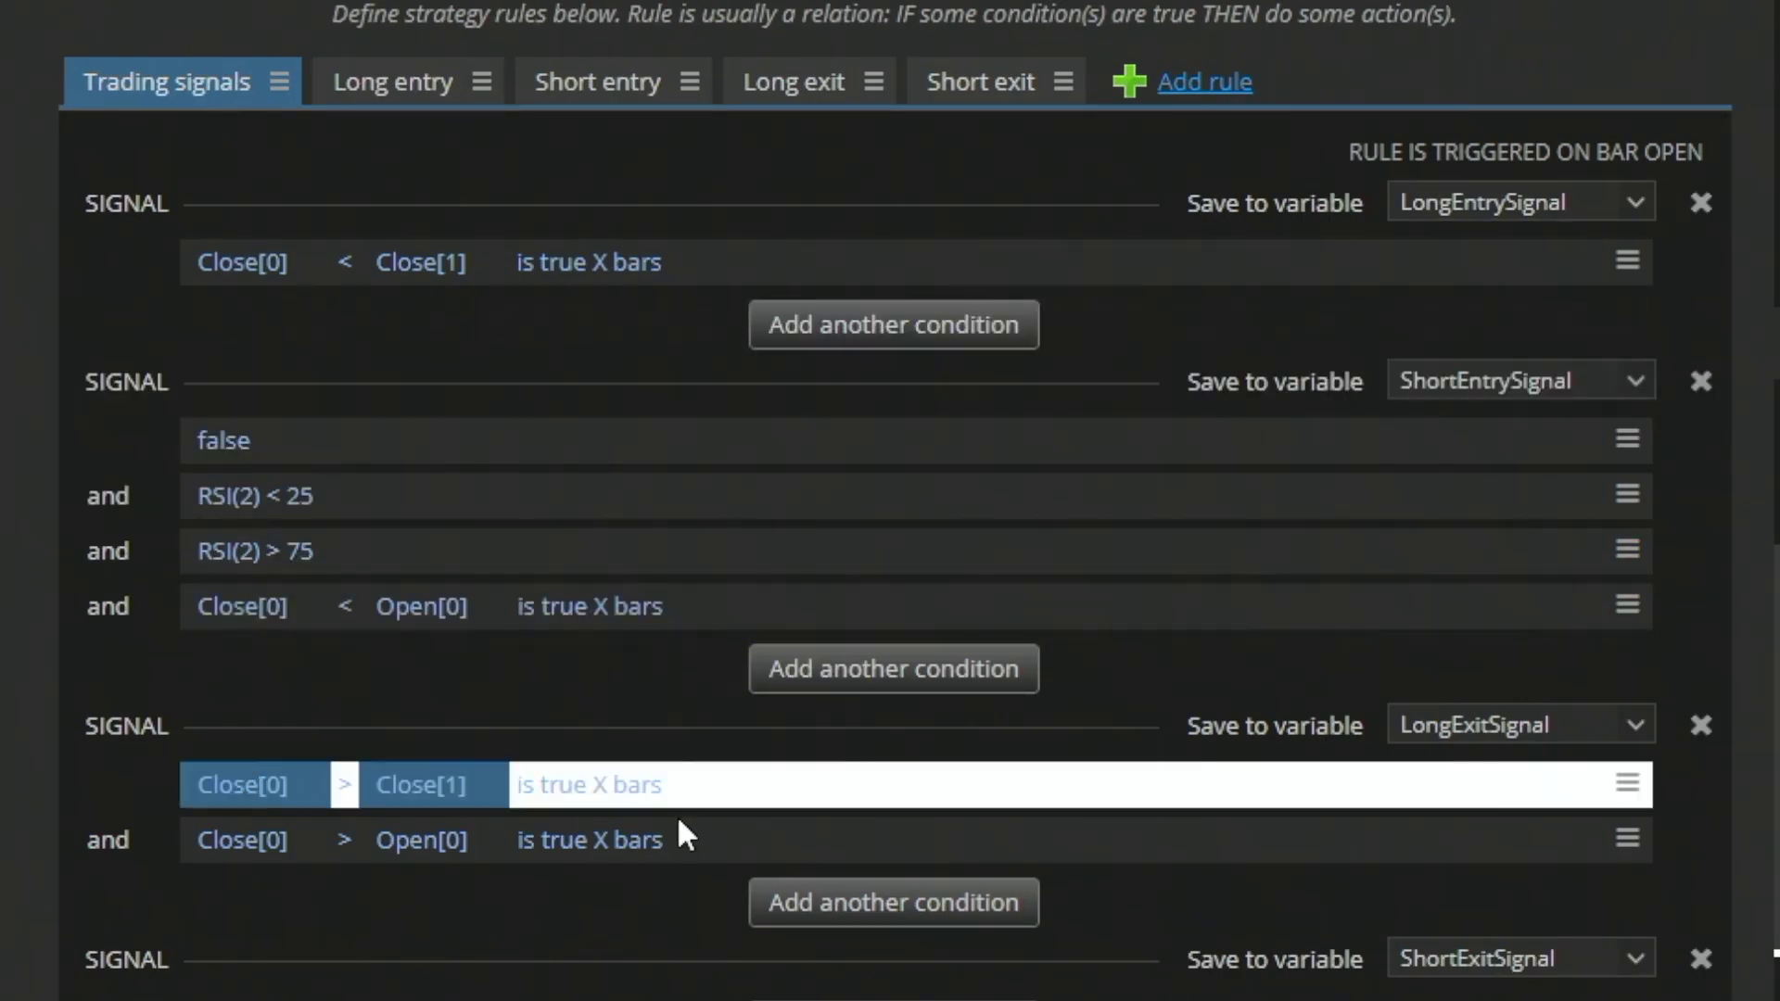
pyautogui.moveTo(681, 843); pyautogui.dragTo(655, 697)
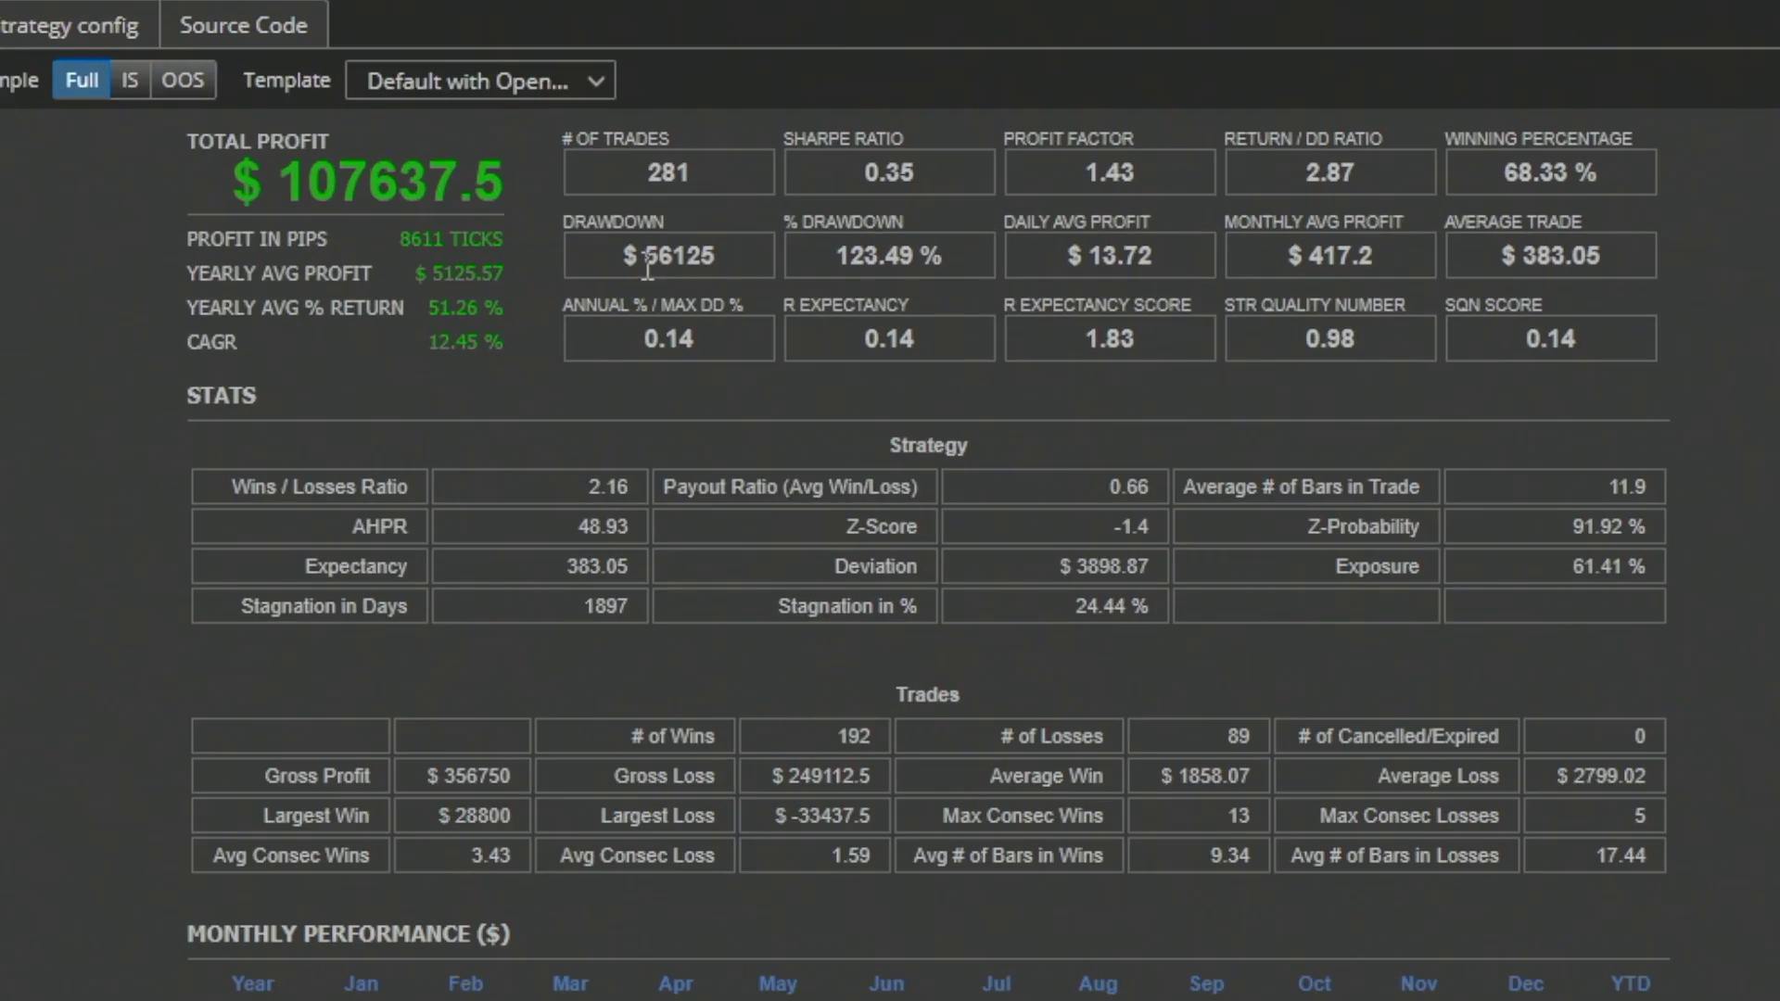
# - Highlight the drawdown and total profit figures in the backtest results
pyautogui.moveTo(647, 269); pyautogui.dragTo(690, 266)
pyautogui.moveTo(269, 167); pyautogui.dragTo(366, 181)
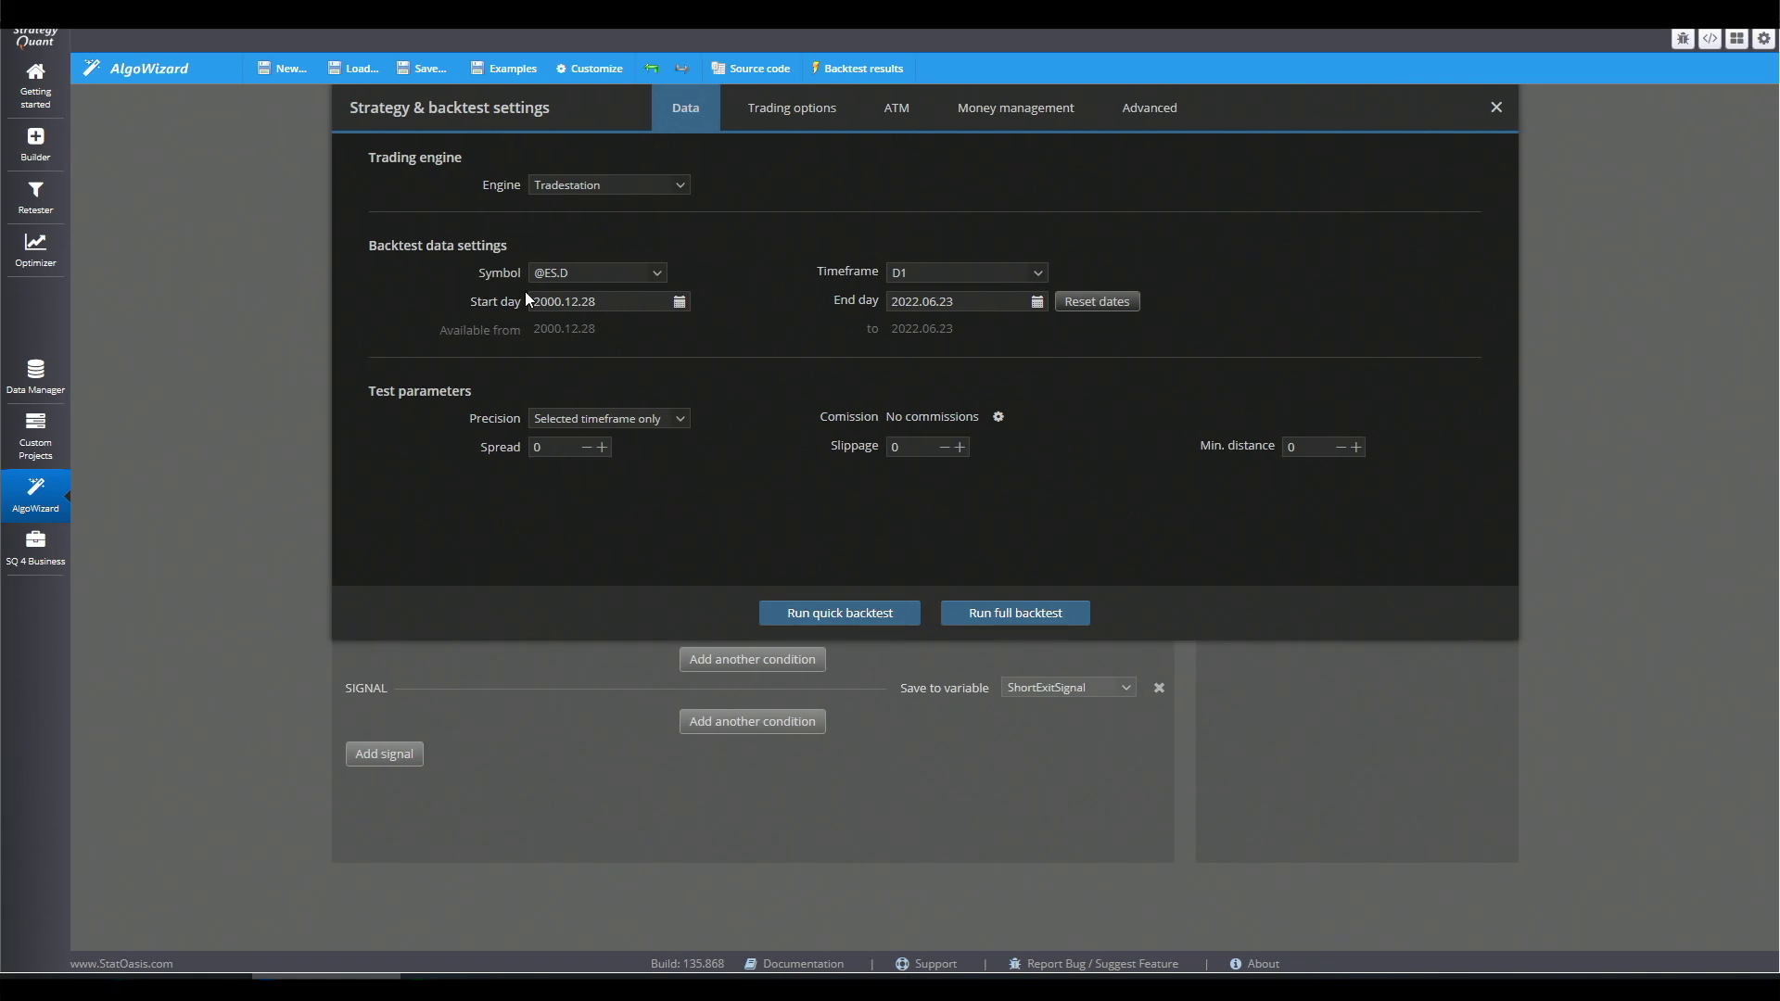
# - Review money management and the Lowest(4)[1] and Highest(4)[1] parameters unchanged, then run a full backtest
pyautogui.click(1016, 108)
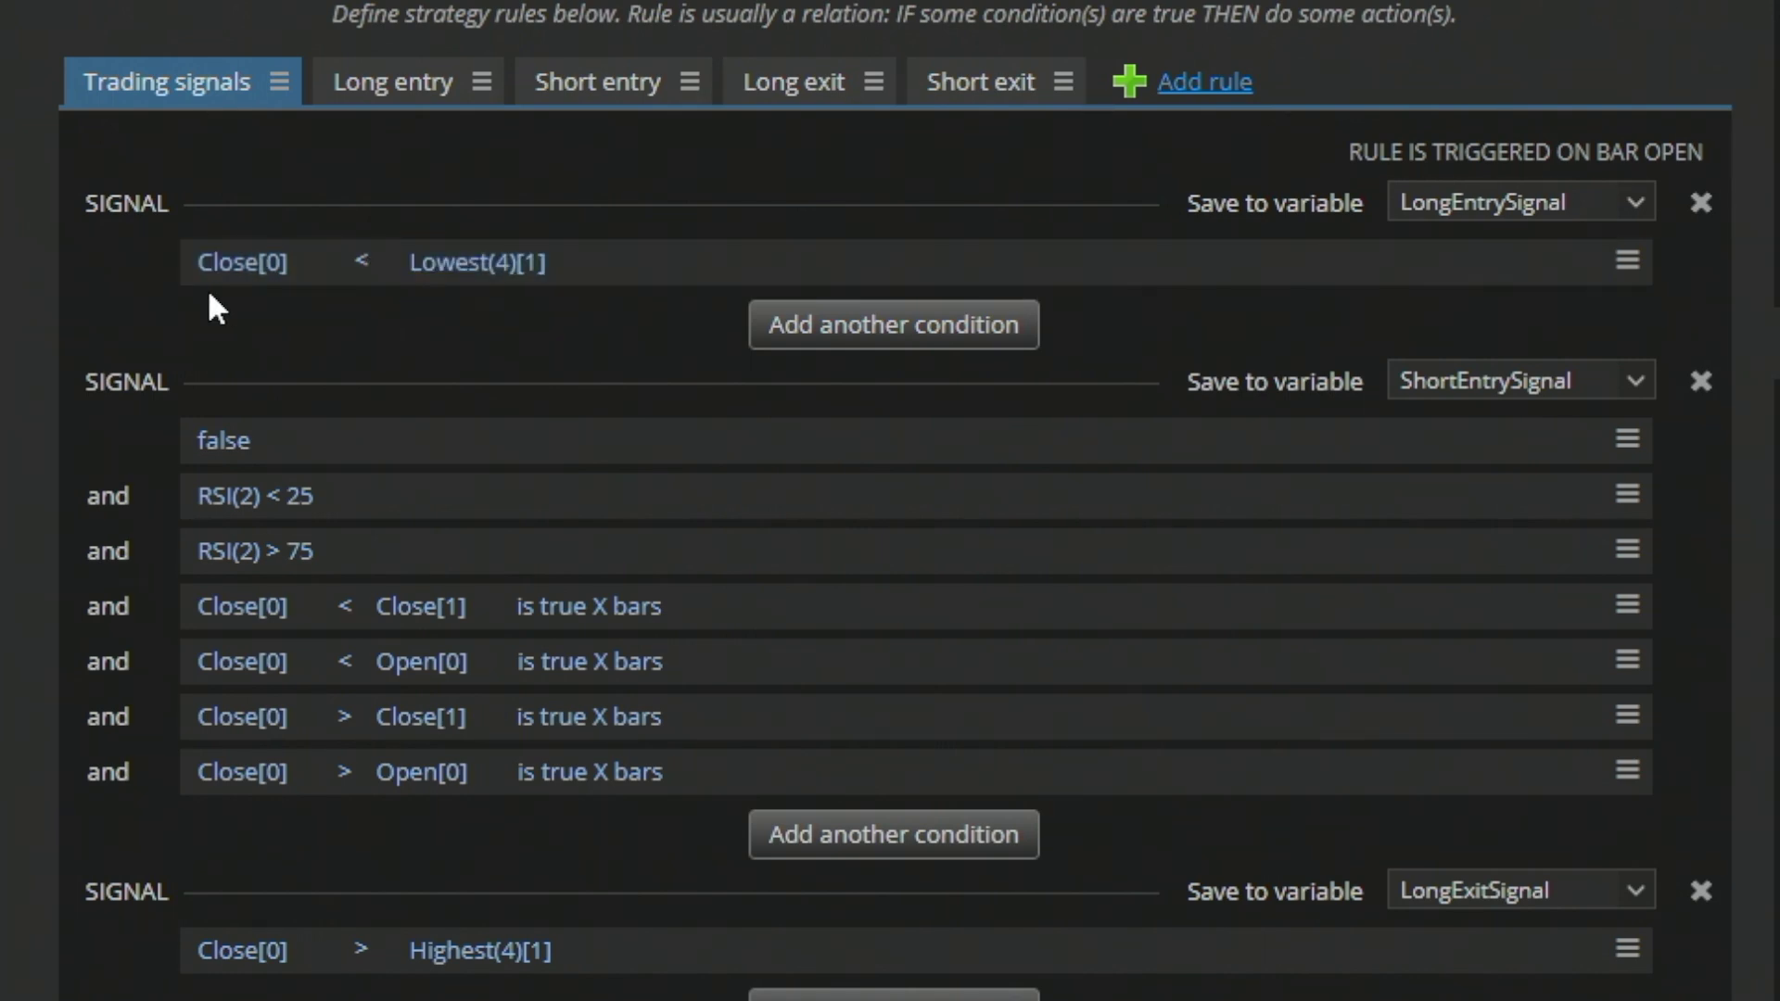
pyautogui.click(440, 270)
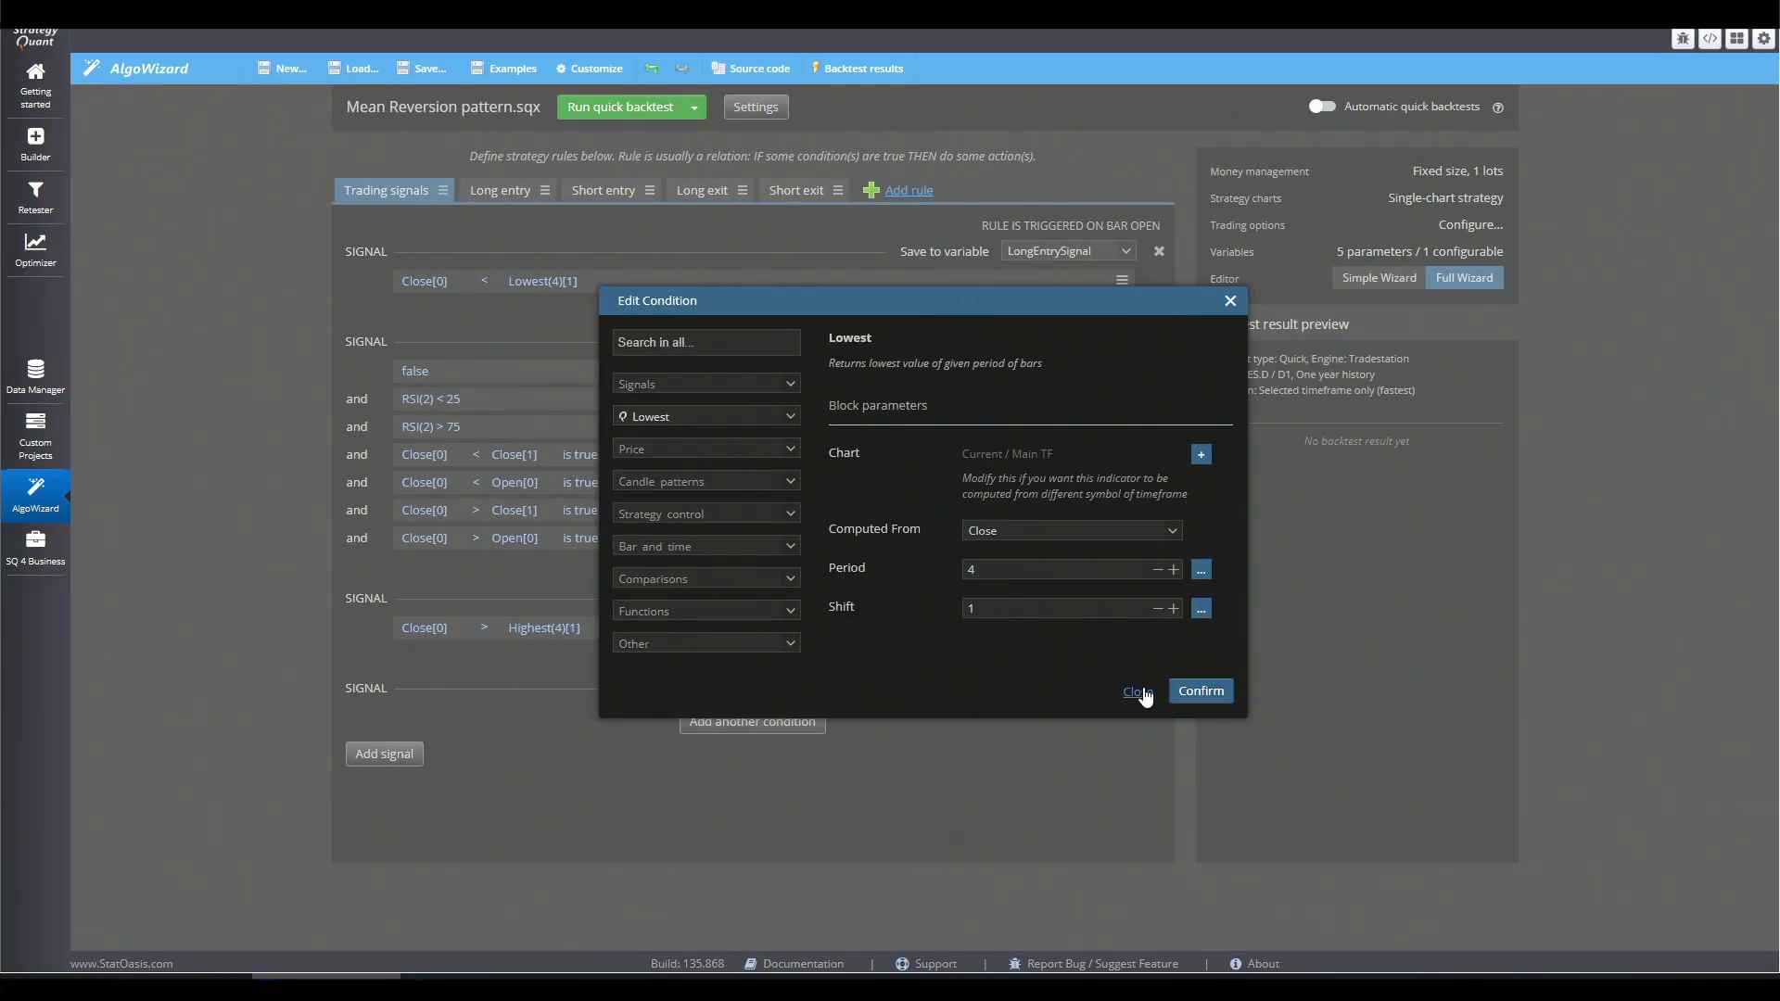
pyautogui.click(1192, 692)
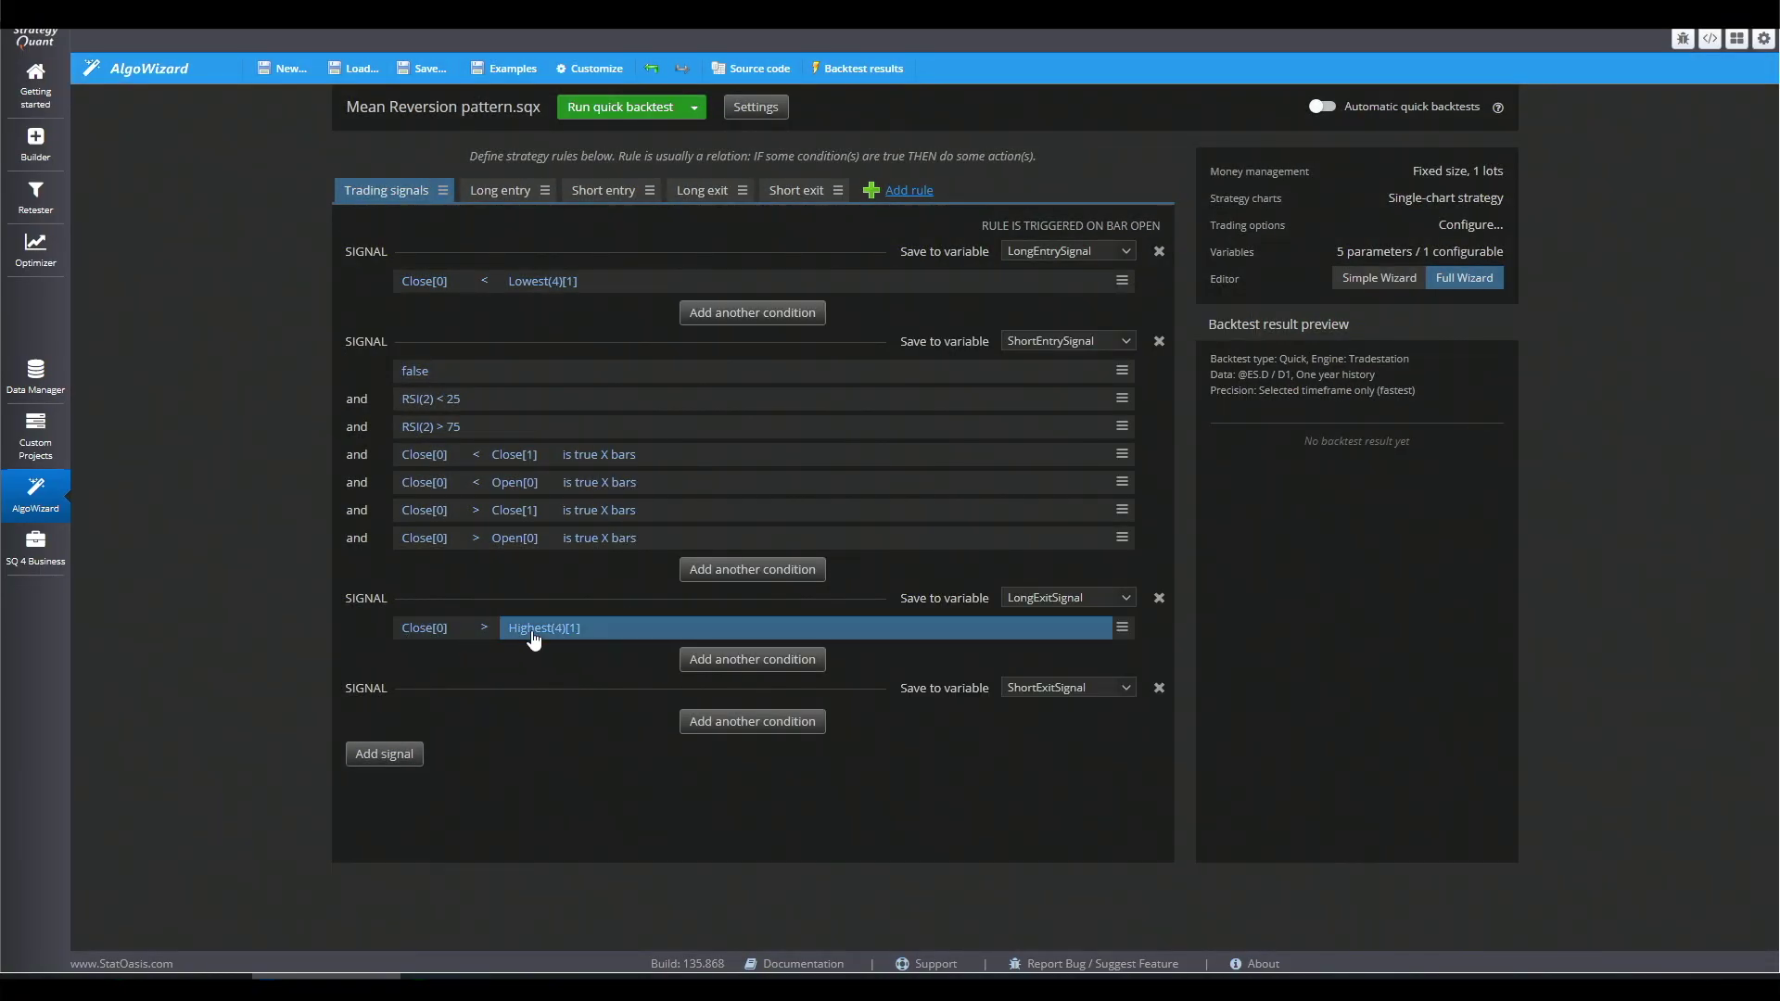
pyautogui.click(533, 631)
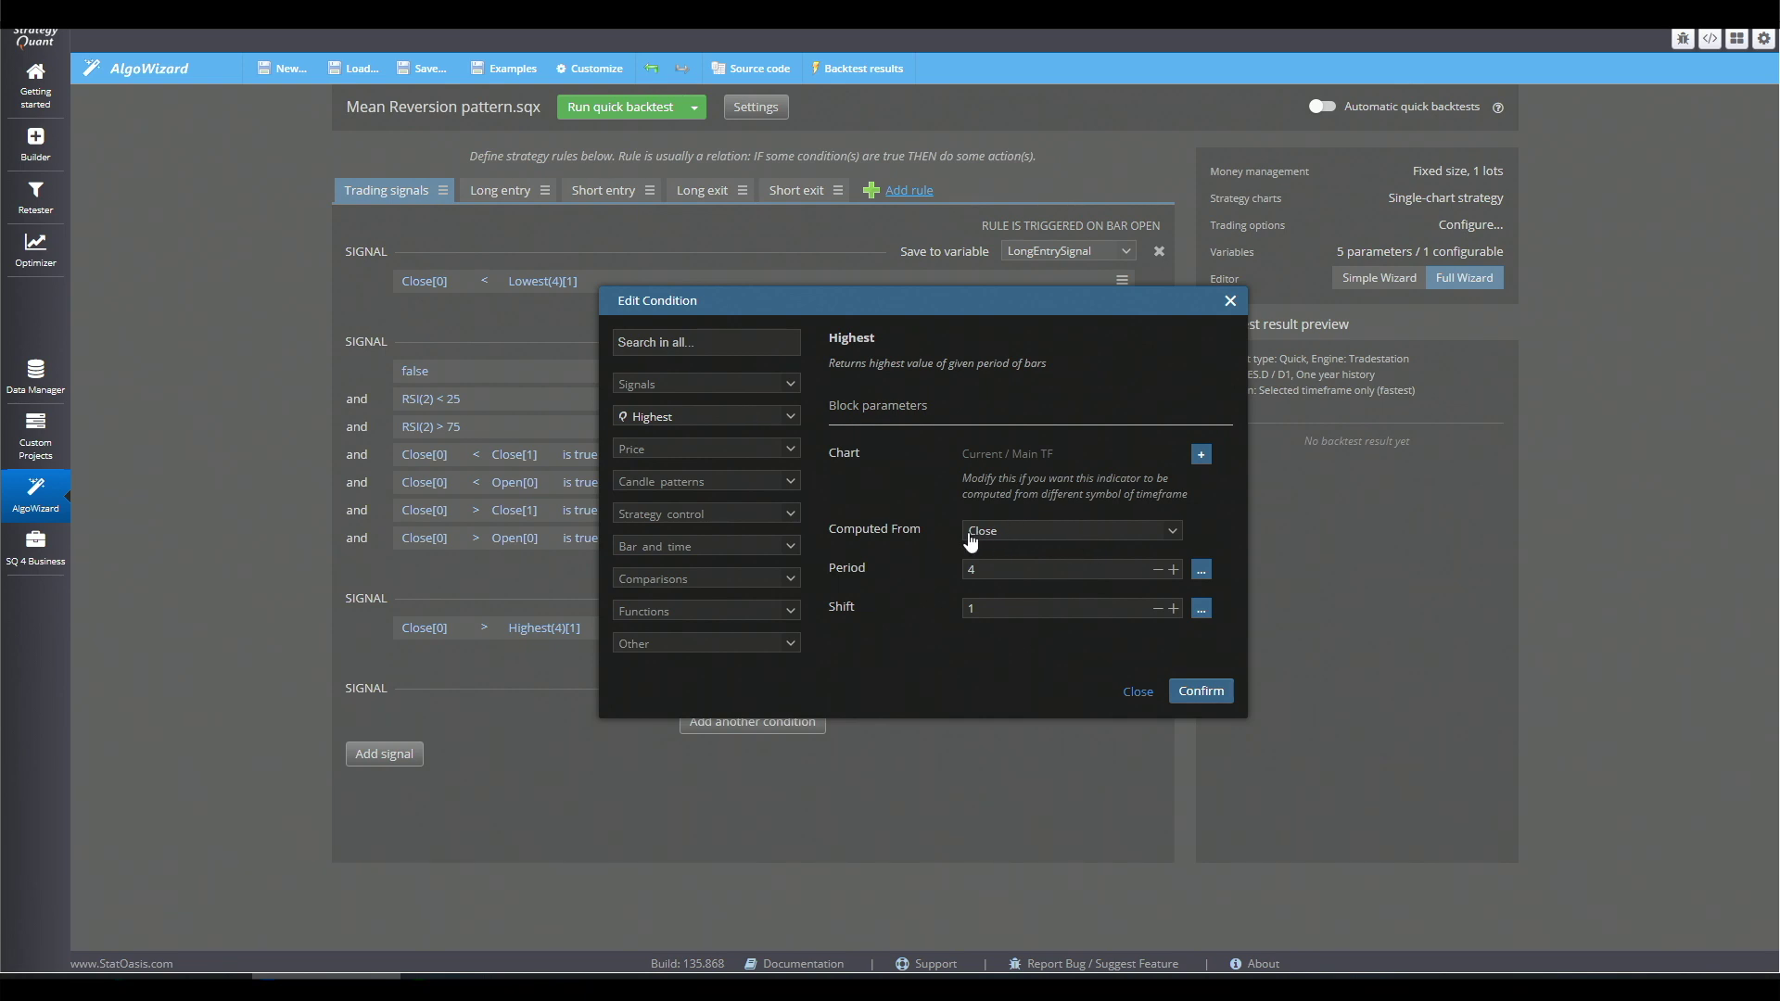
pyautogui.click(1139, 693)
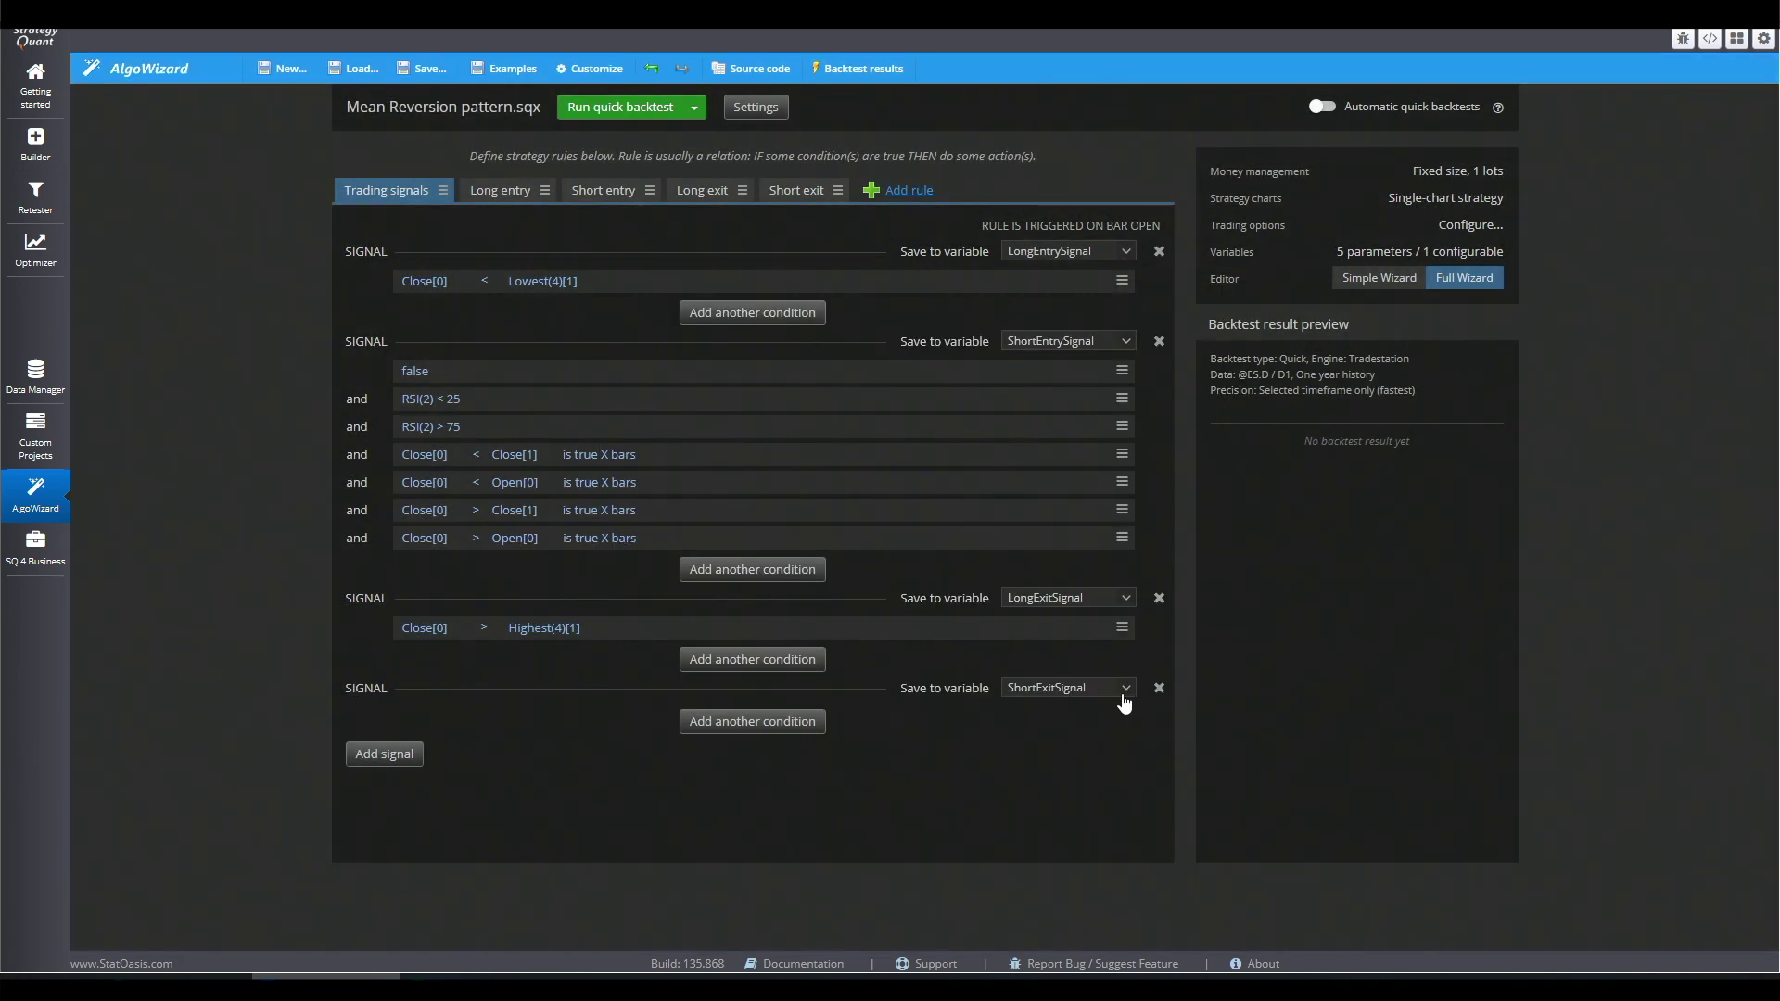
pyautogui.click(693, 107)
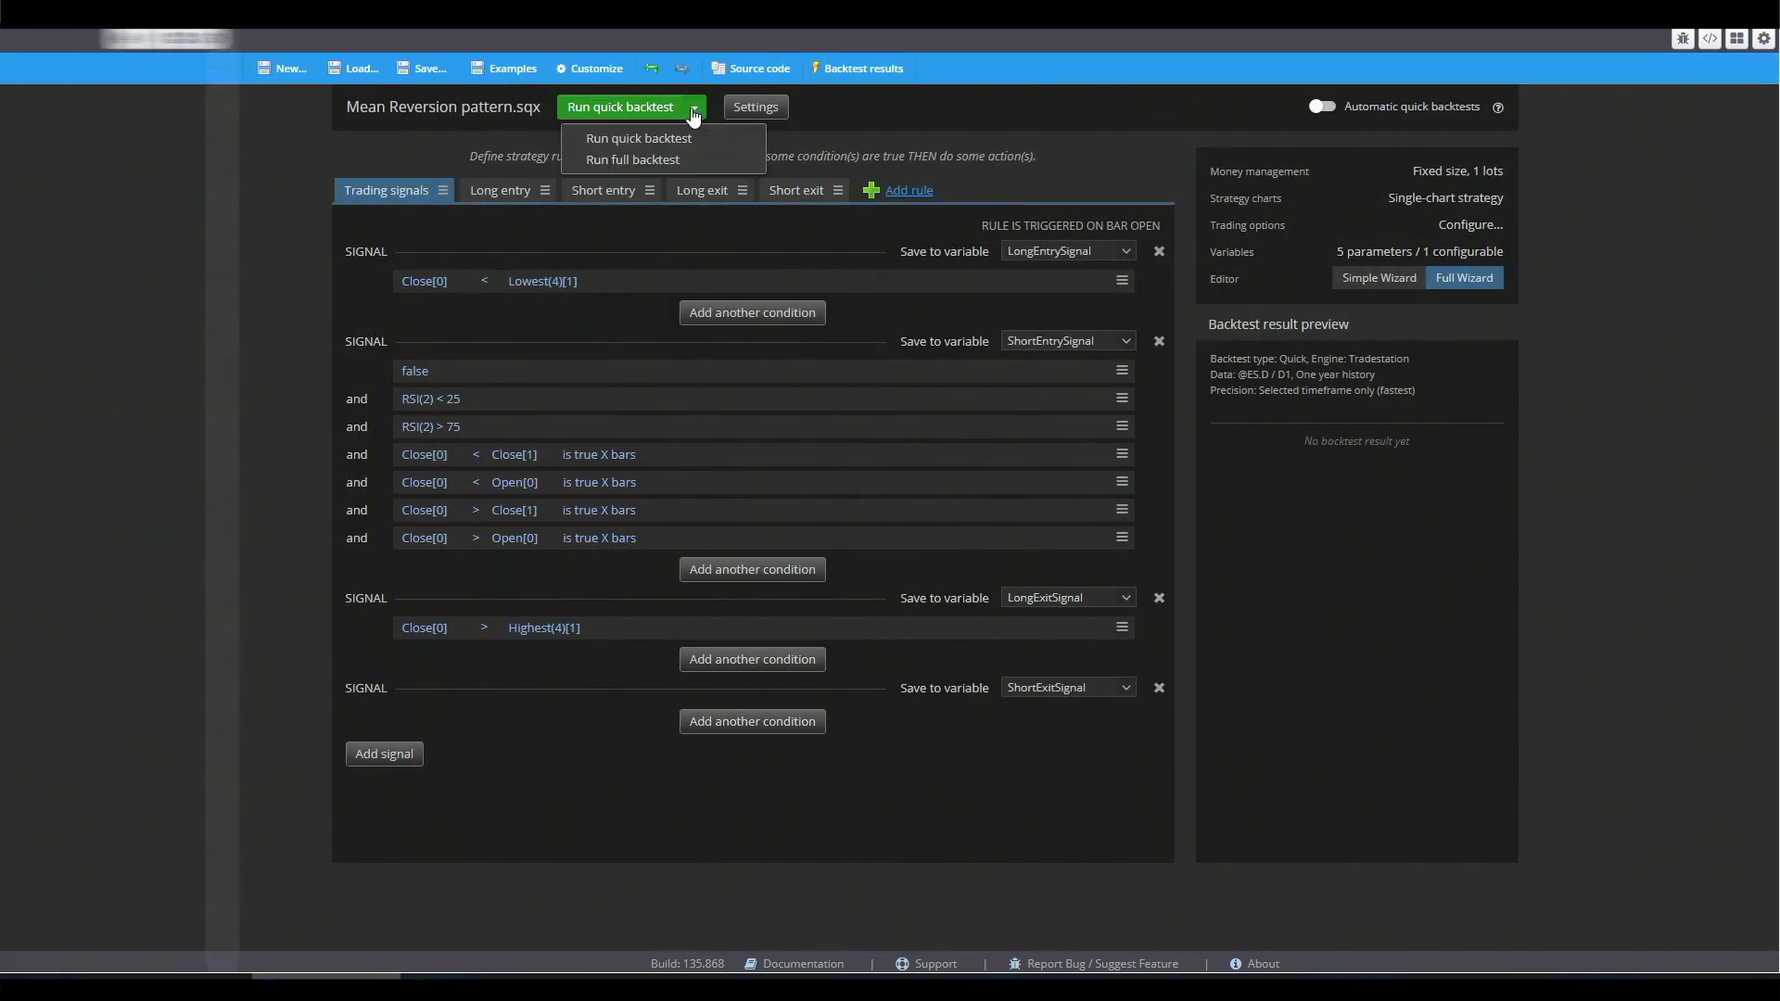
pyautogui.click(640, 155)
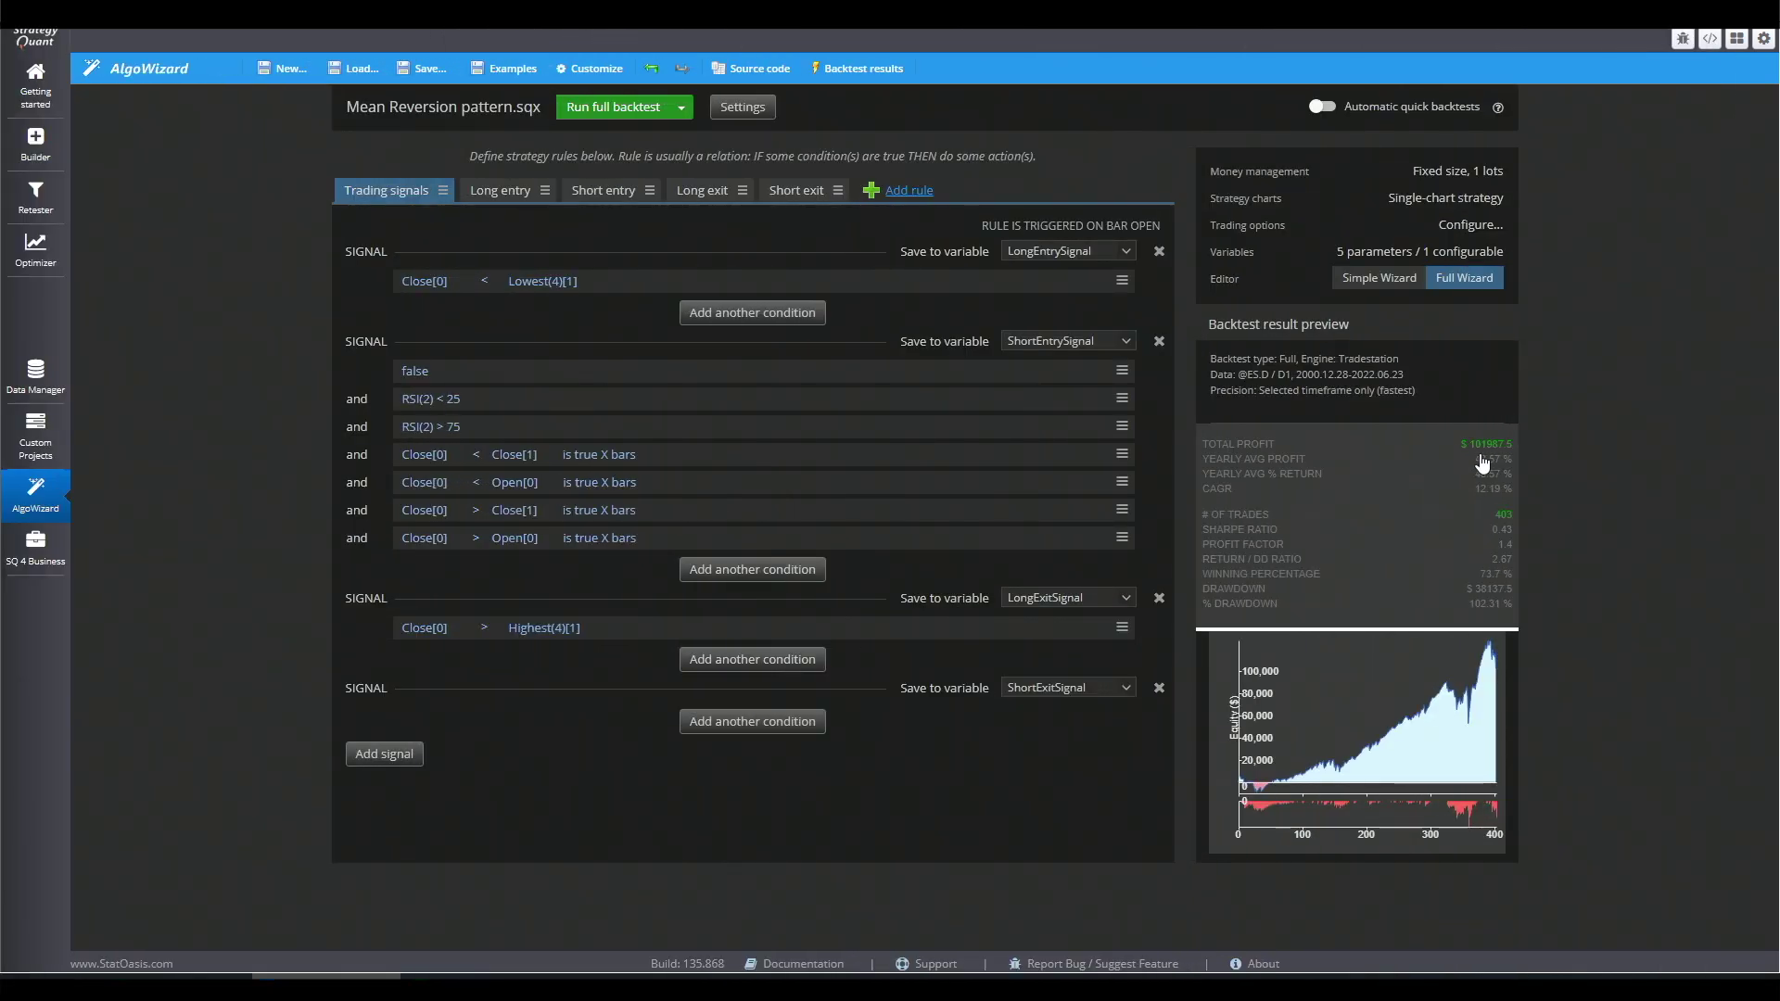
# - Open the full backtest overview and highlight the $51575 drawdown and $253.07 average trade figures
pyautogui.click(1481, 463)
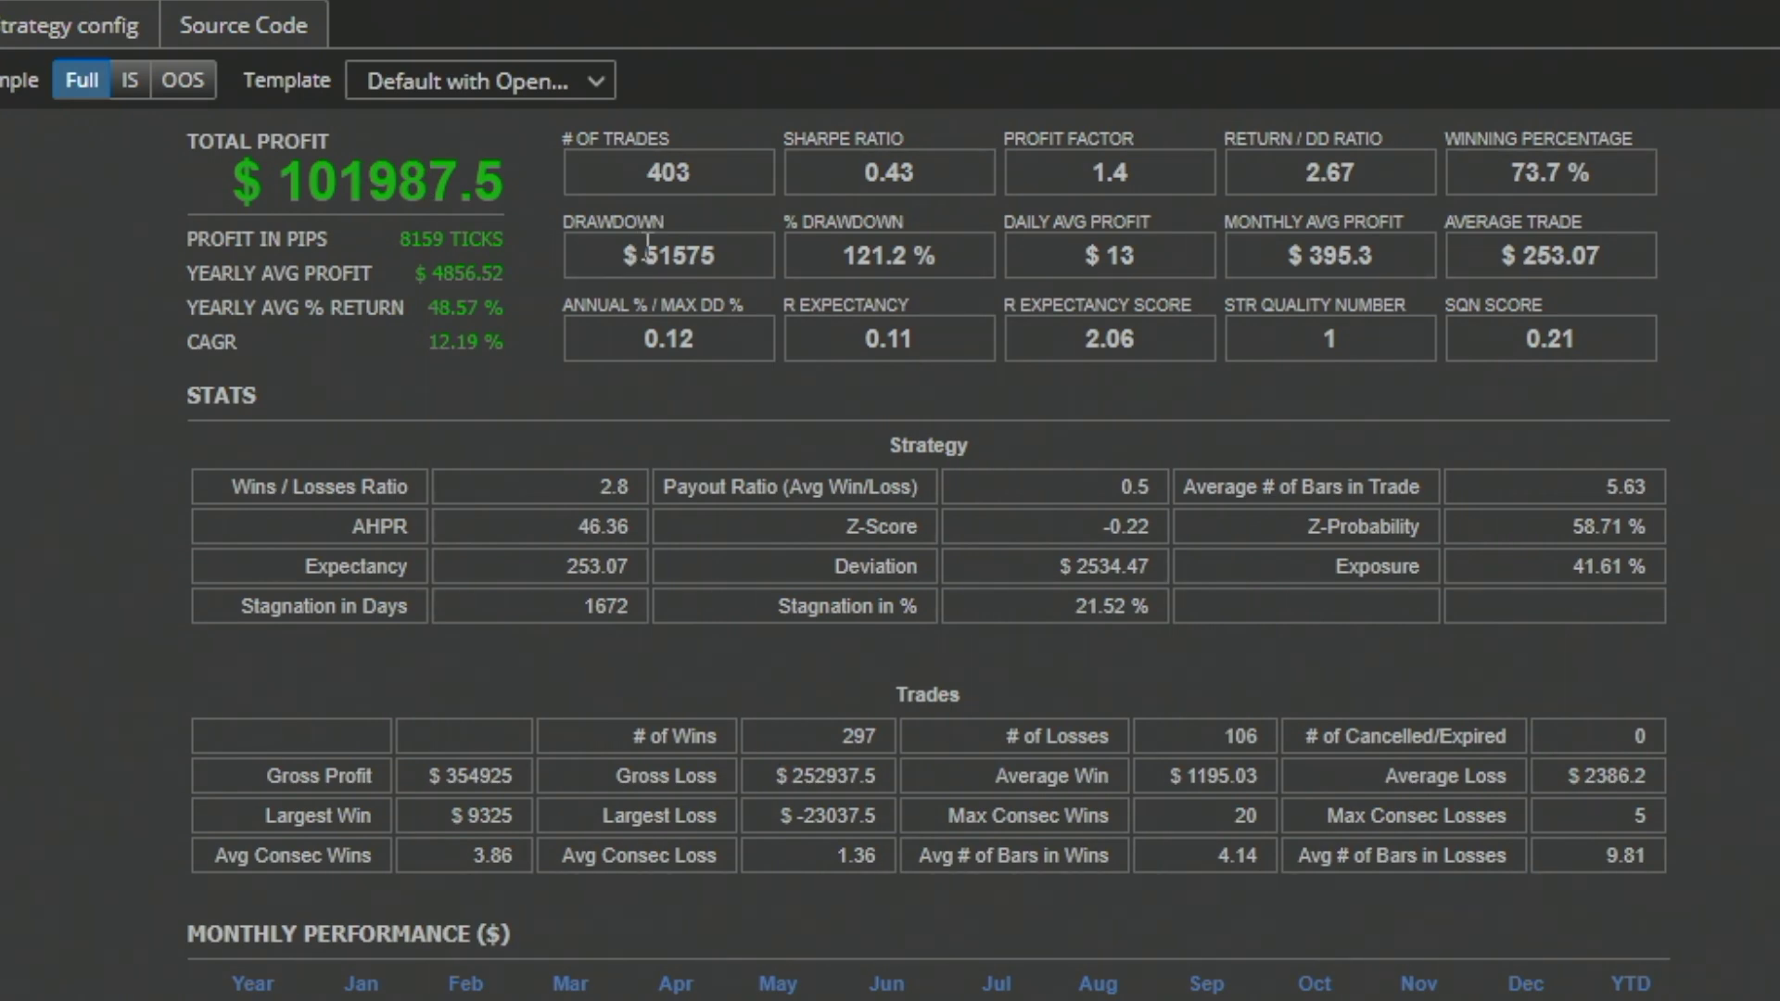
pyautogui.moveTo(638, 255); pyautogui.dragTo(708, 243)
pyautogui.moveTo(1587, 252); pyautogui.dragTo(1519, 263)
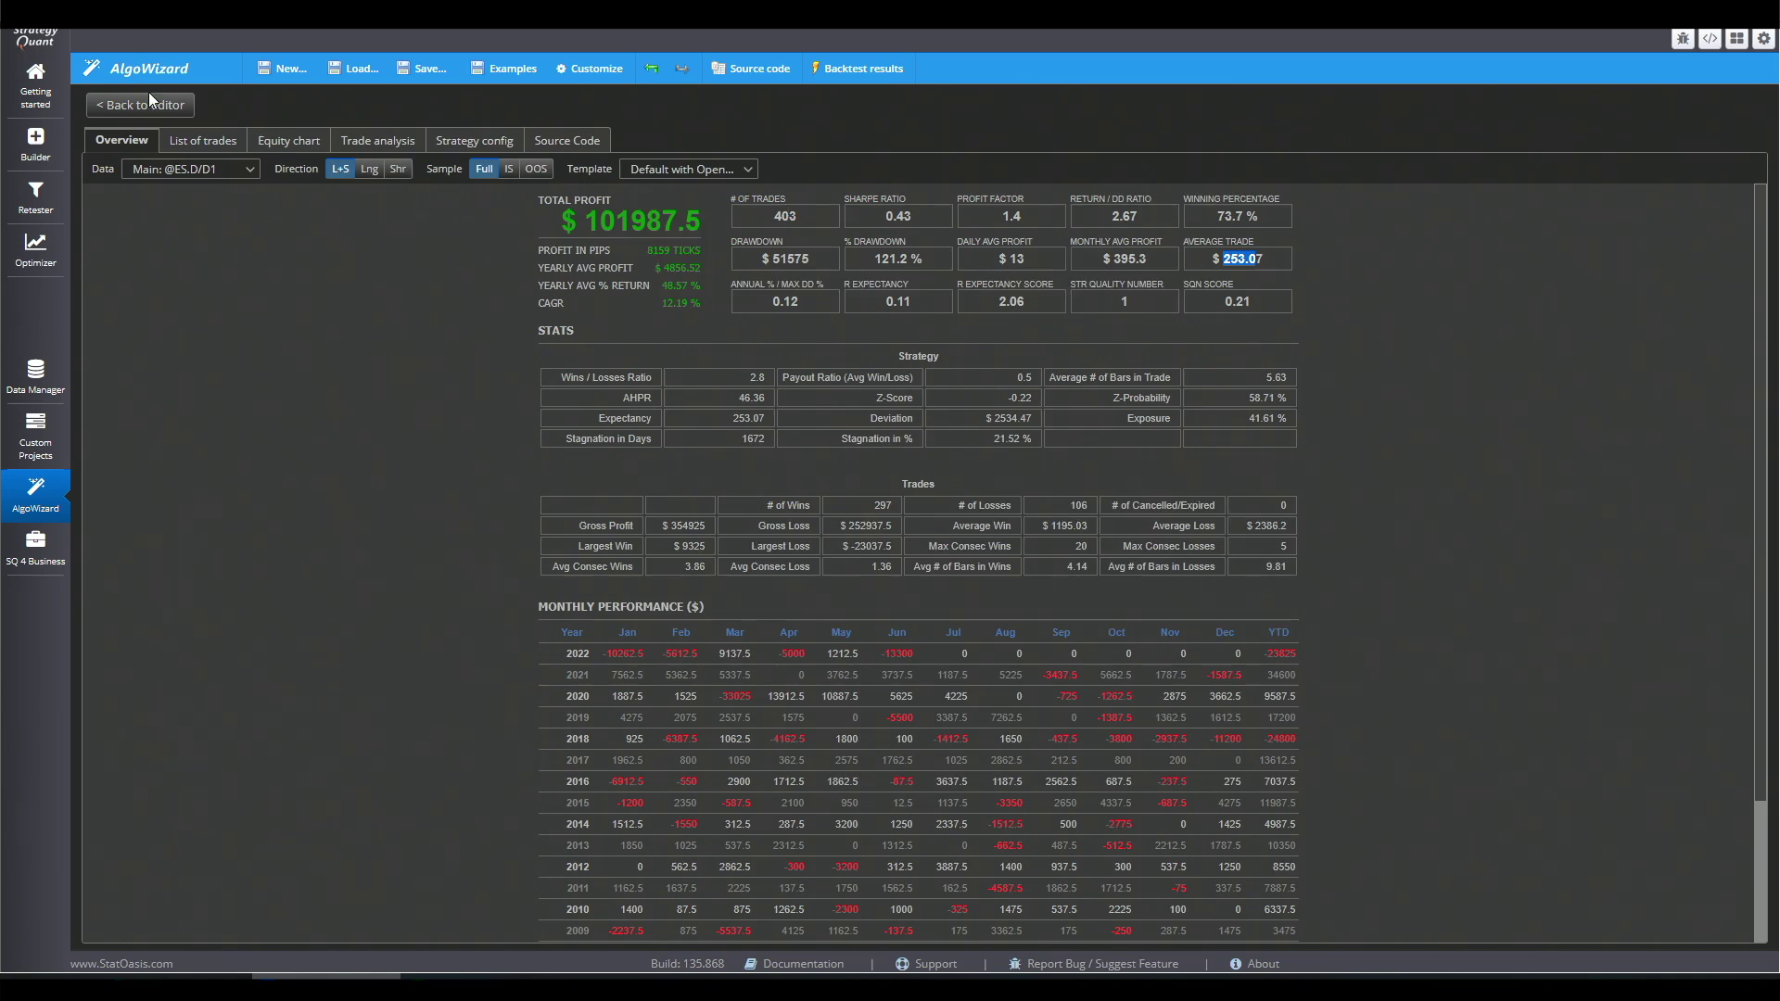
# - Raise the Highest exit block's period from 4 to 5 and view the full backtest results
pyautogui.click(149, 102)
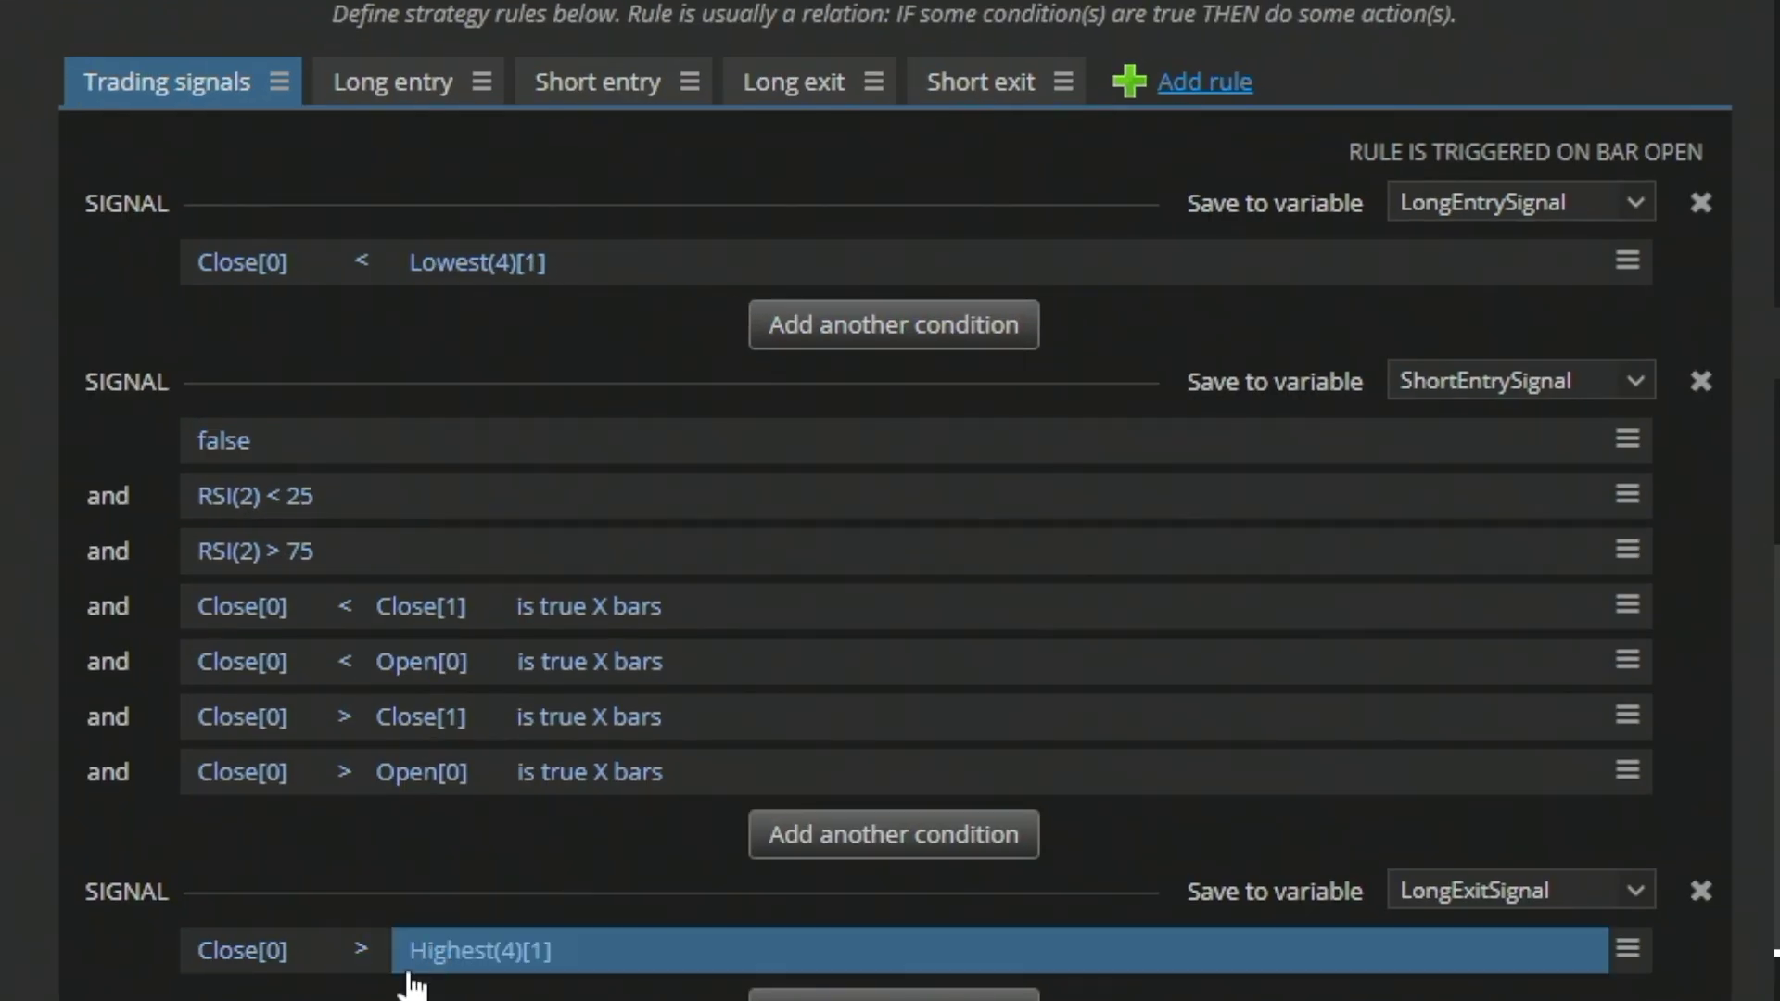
pyautogui.click(445, 956)
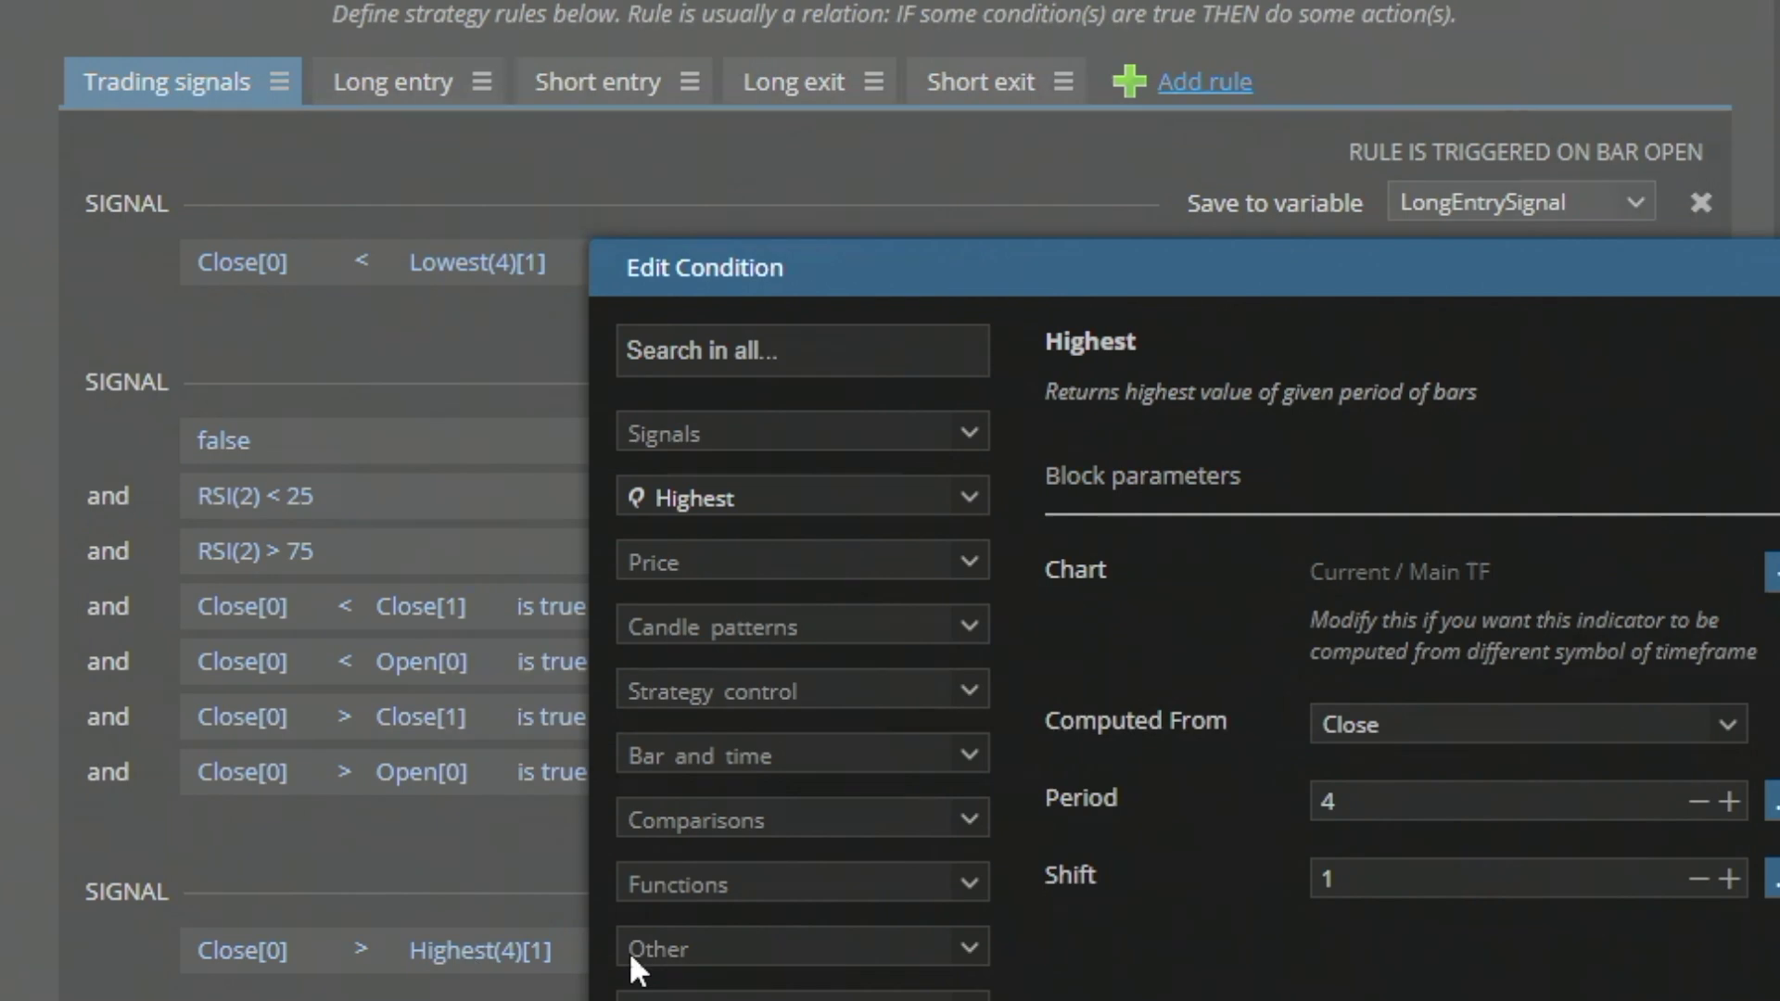
pyautogui.click(1729, 801)
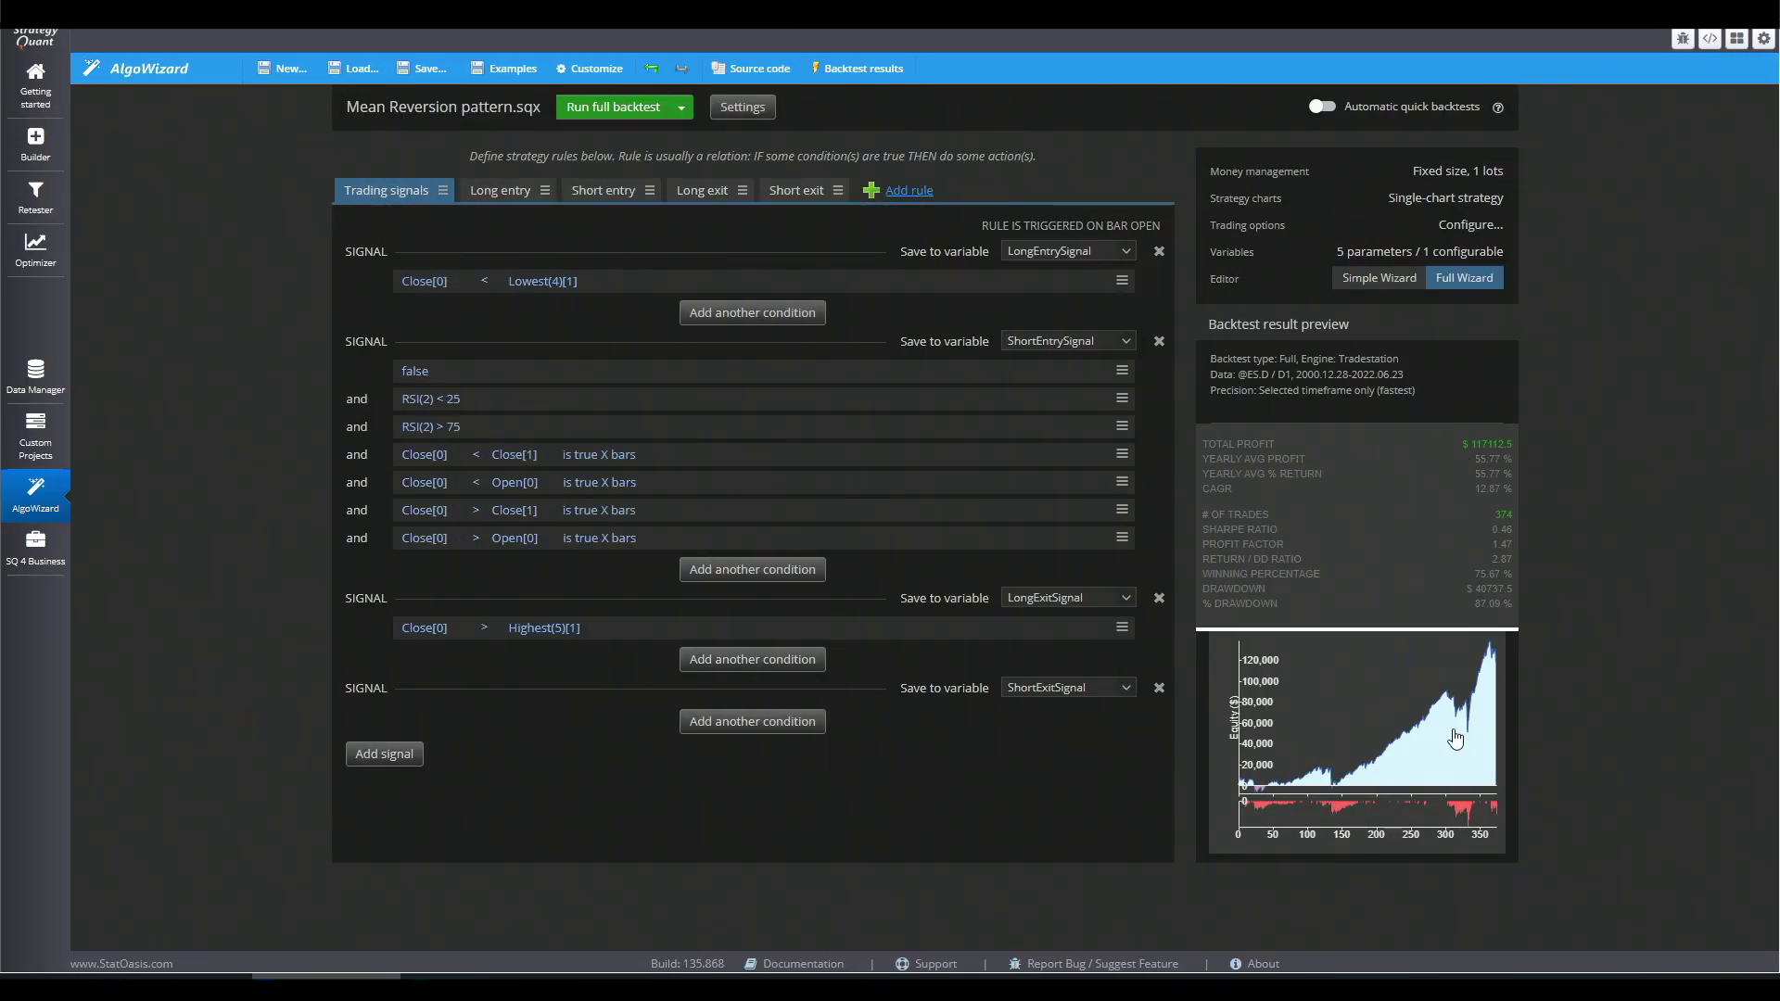
pyautogui.click(1451, 737)
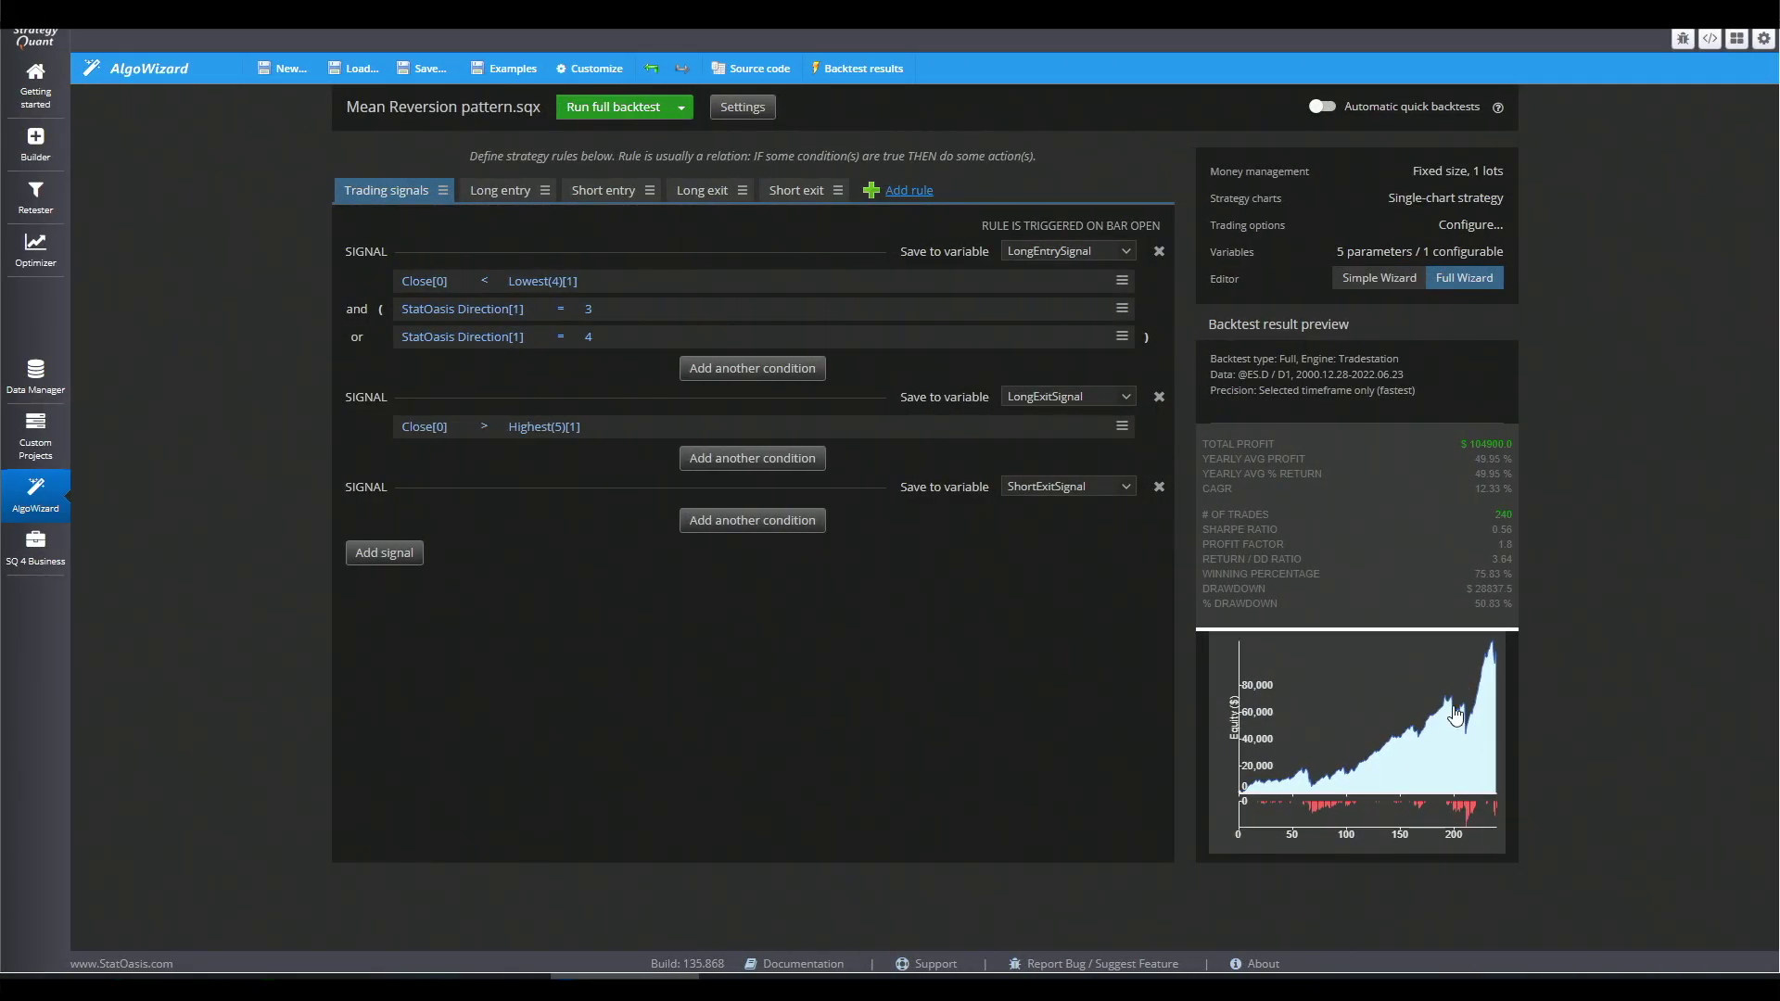
pyautogui.click(1453, 716)
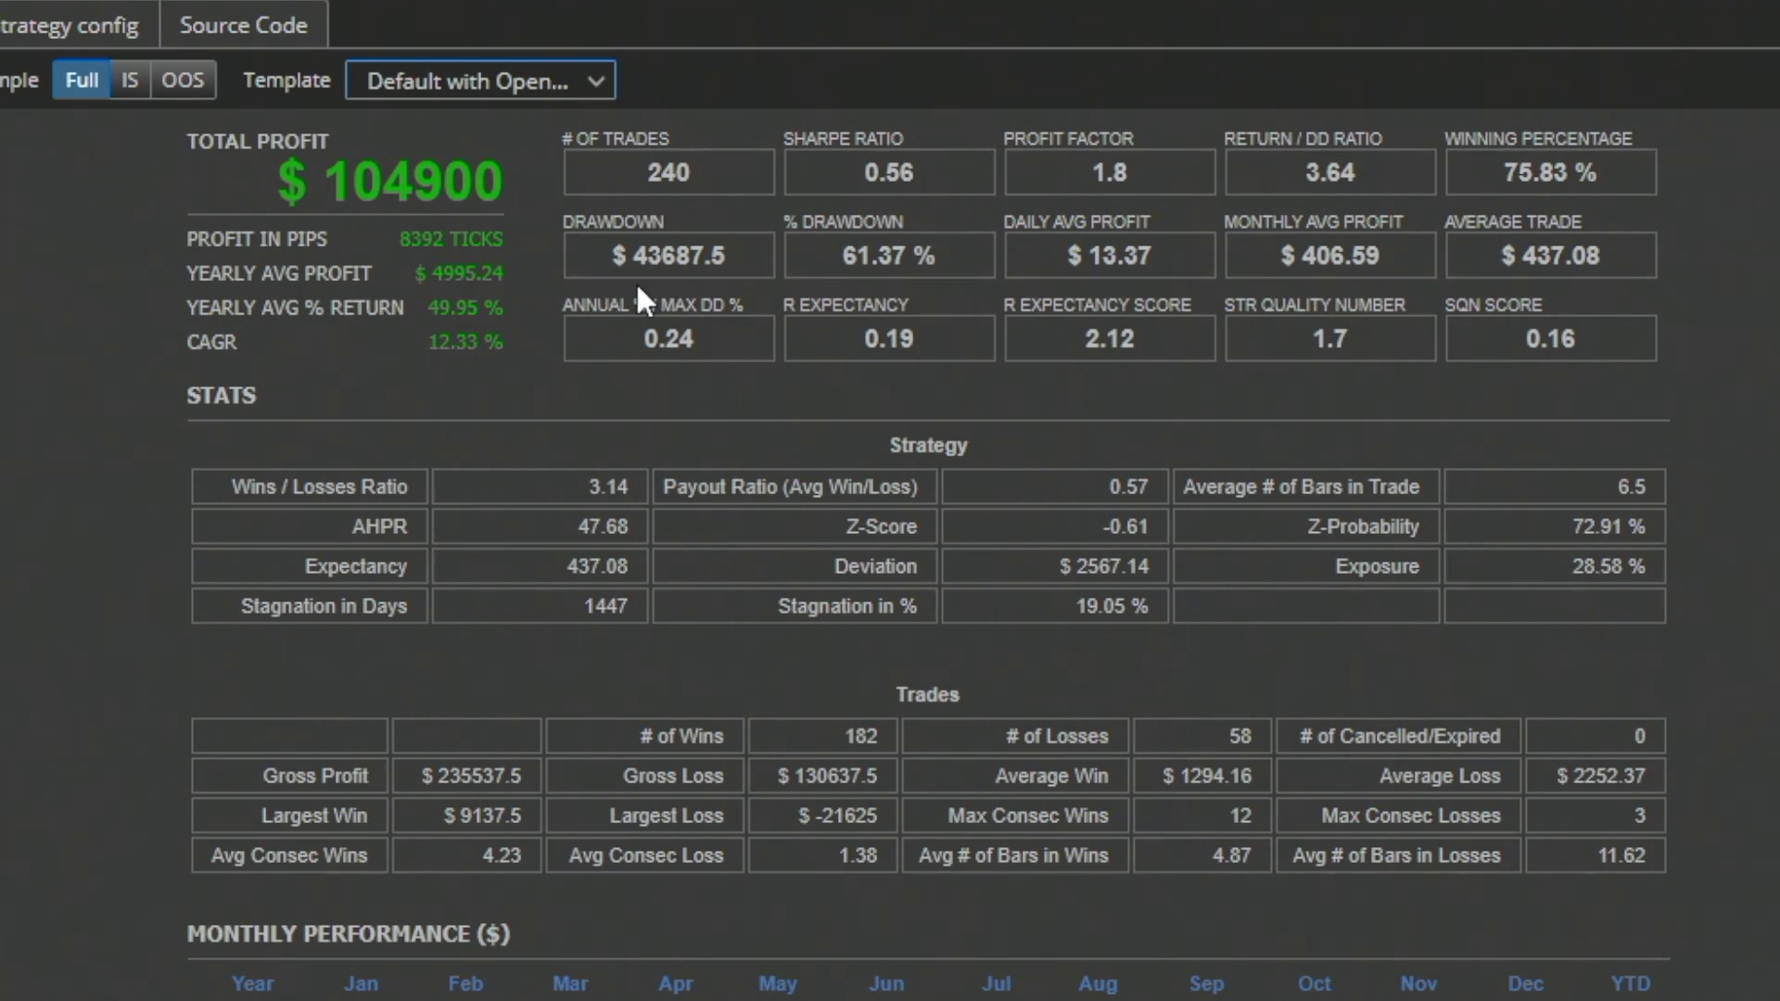
pyautogui.moveTo(1525, 259); pyautogui.dragTo(1568, 254)
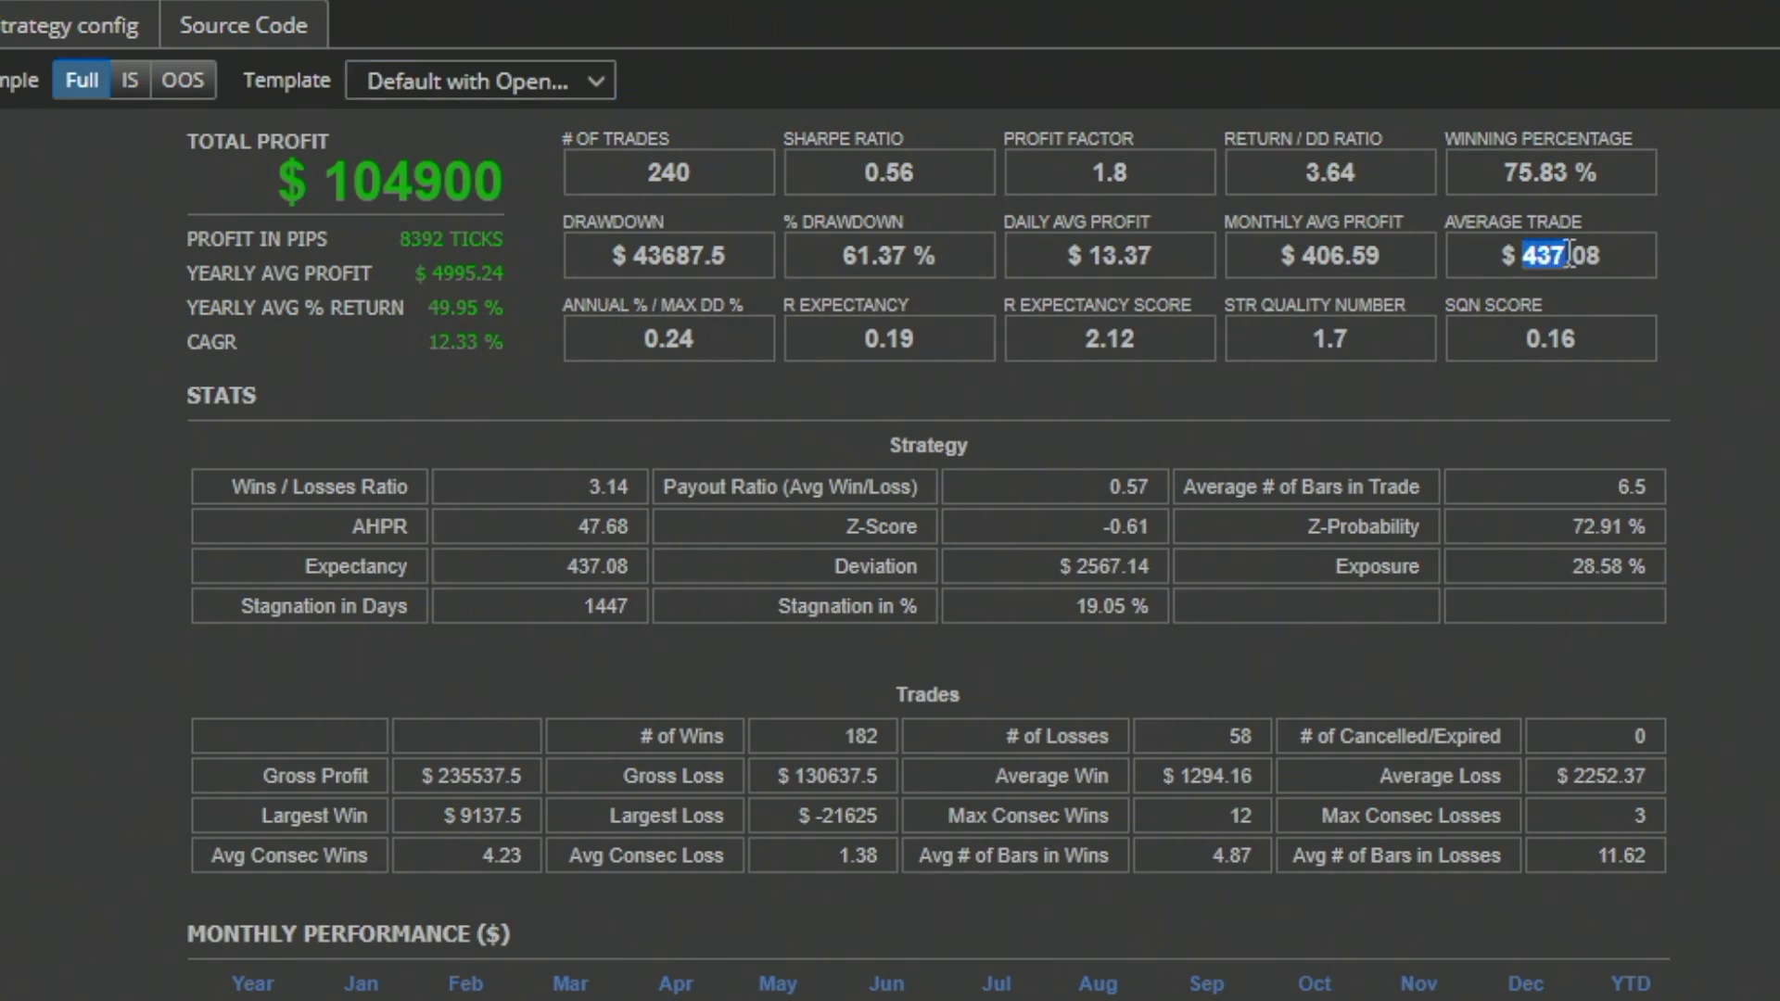
pyautogui.moveTo(624, 179); pyautogui.dragTo(694, 169)
pyautogui.moveTo(629, 256); pyautogui.dragTo(666, 256)
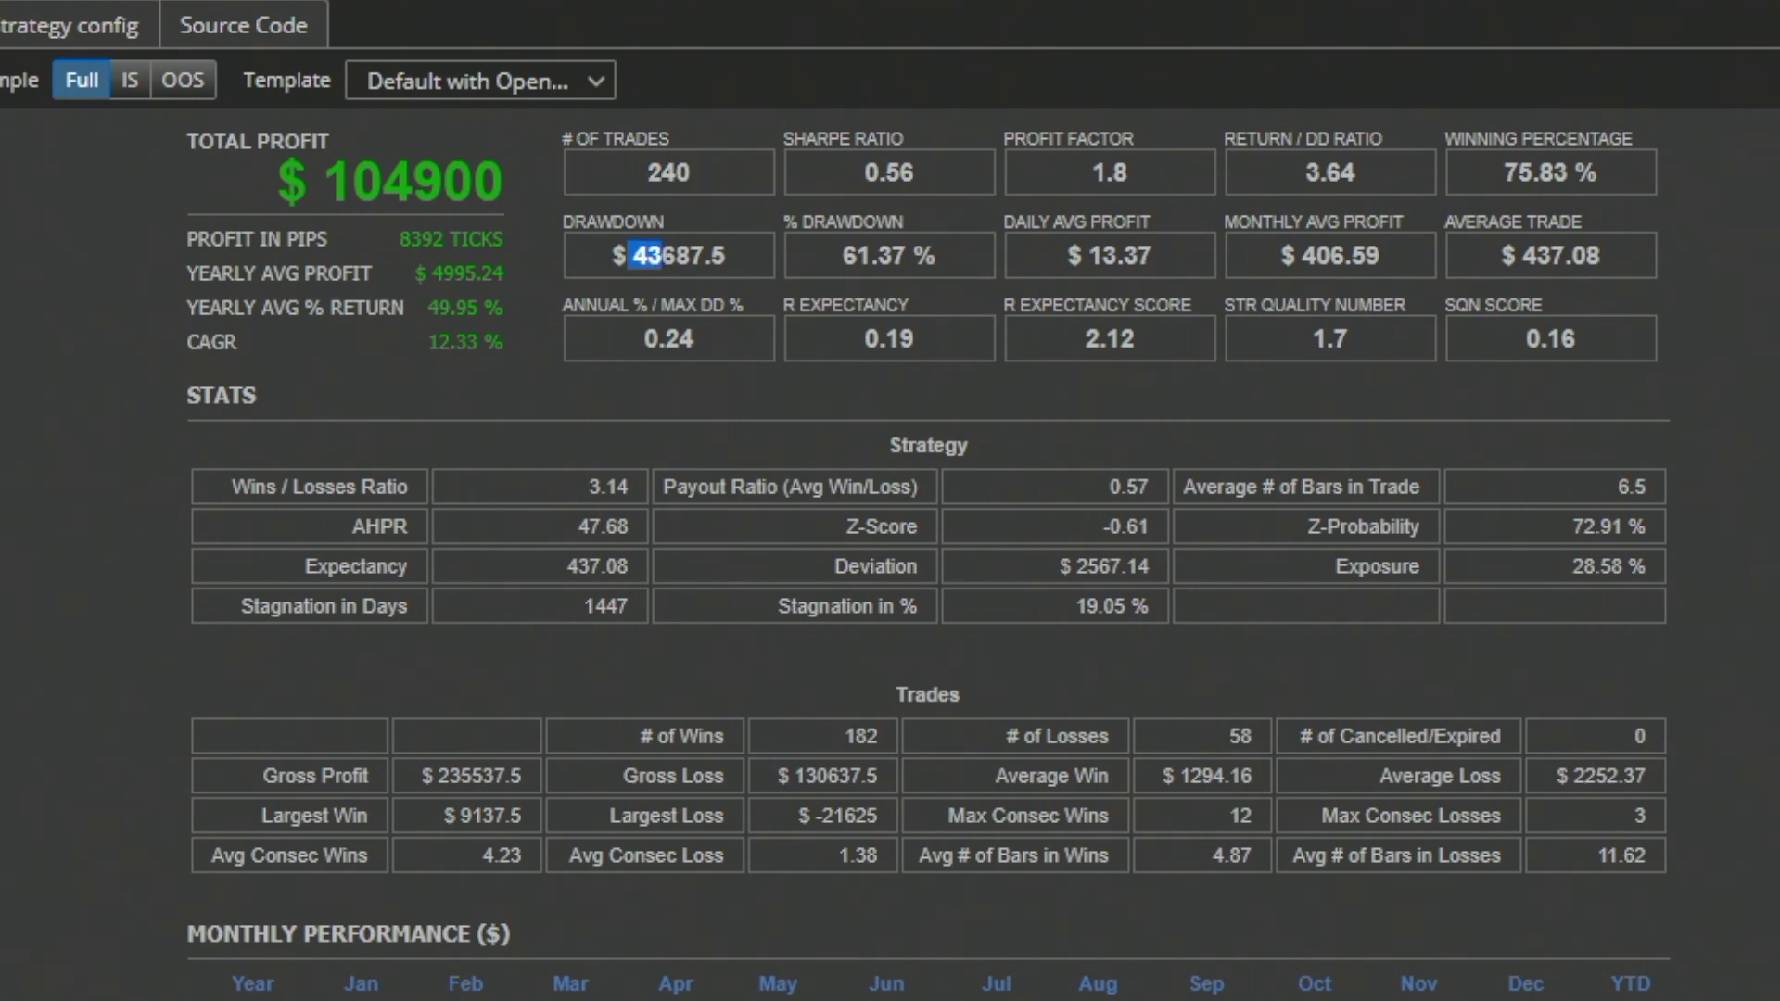